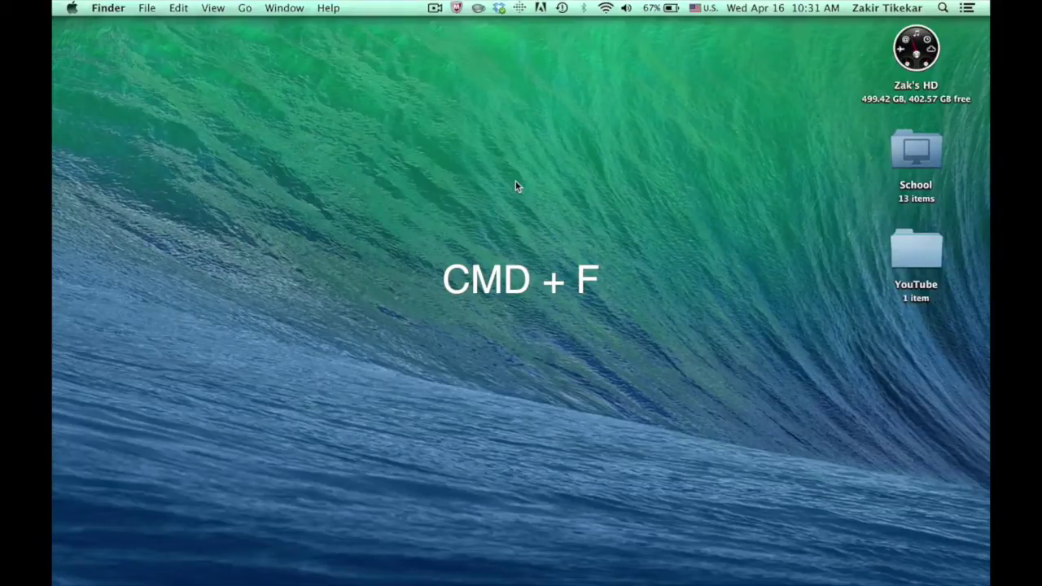
Open a Finder search window and close it, and open the Applications folder.
key(super+f)
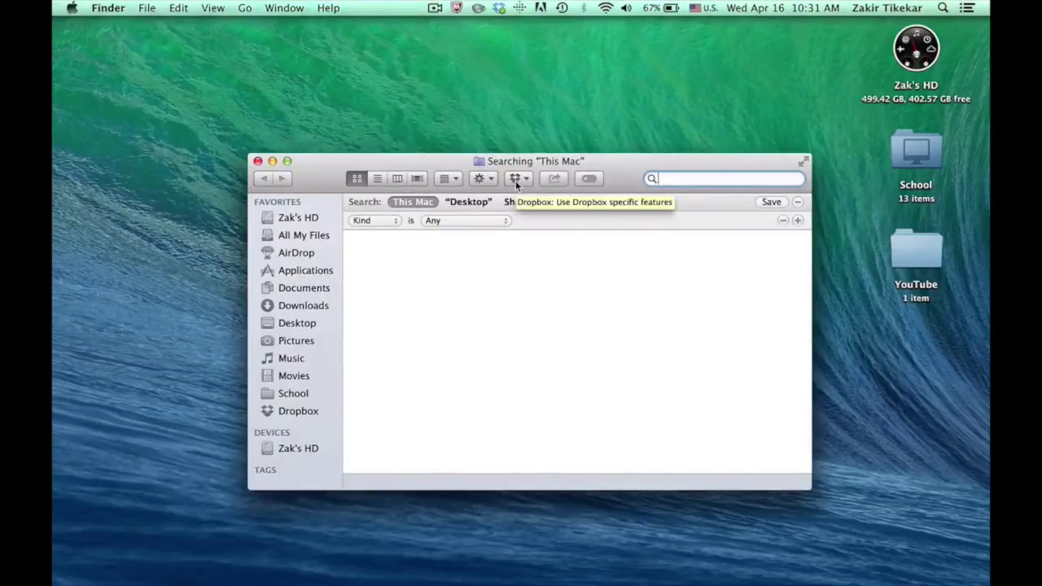
key(super+w)
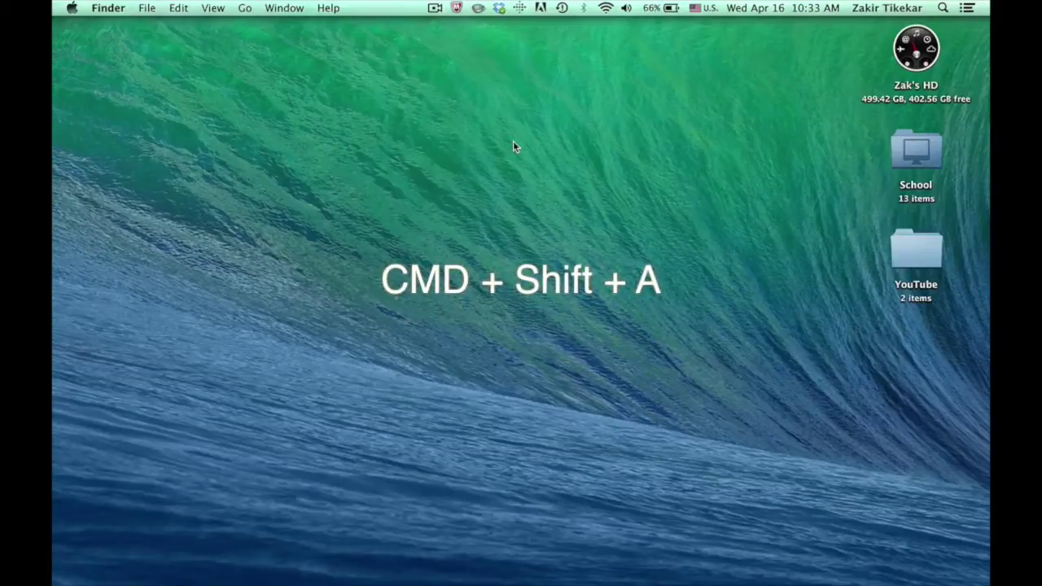
key(super+shift+a)
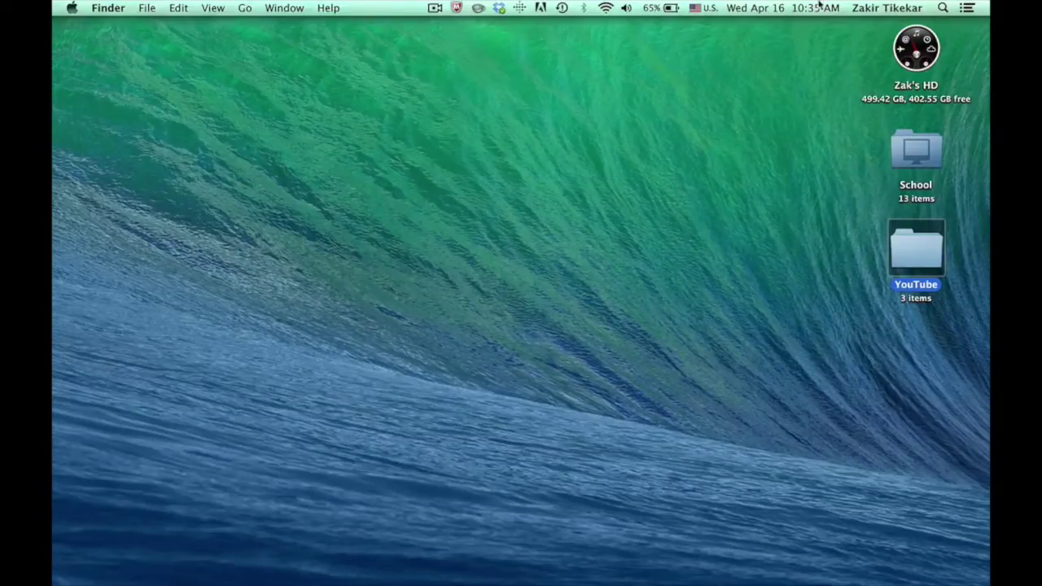
Bring up the Spotlight search from the desktop and dismiss it.
click(943, 7)
click(943, 7)
key(super+space)
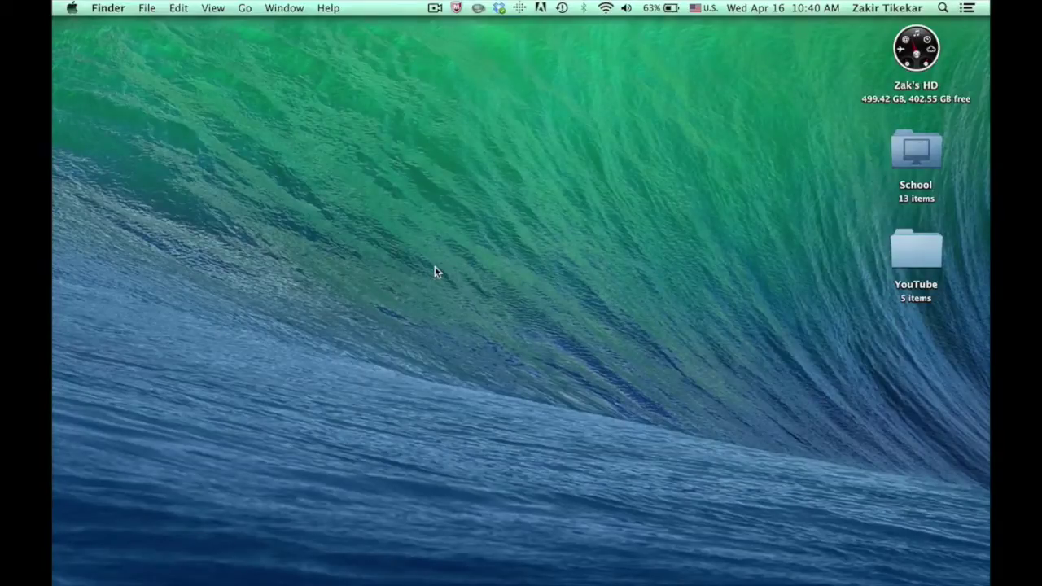
key(s)
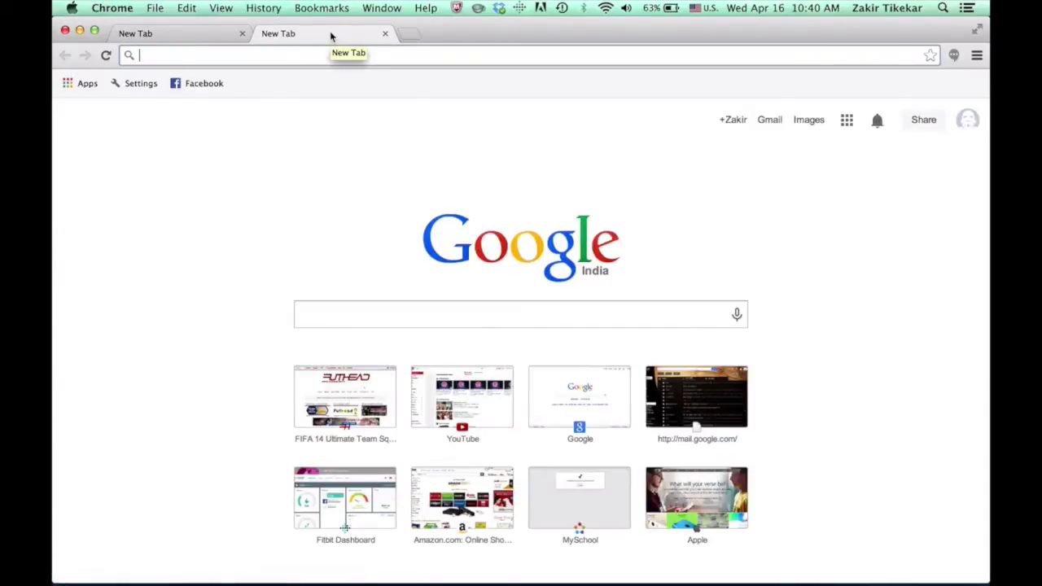
Close both open New Tab pages in Chrome and quit the browser.
key(super+w)
key(super+w)
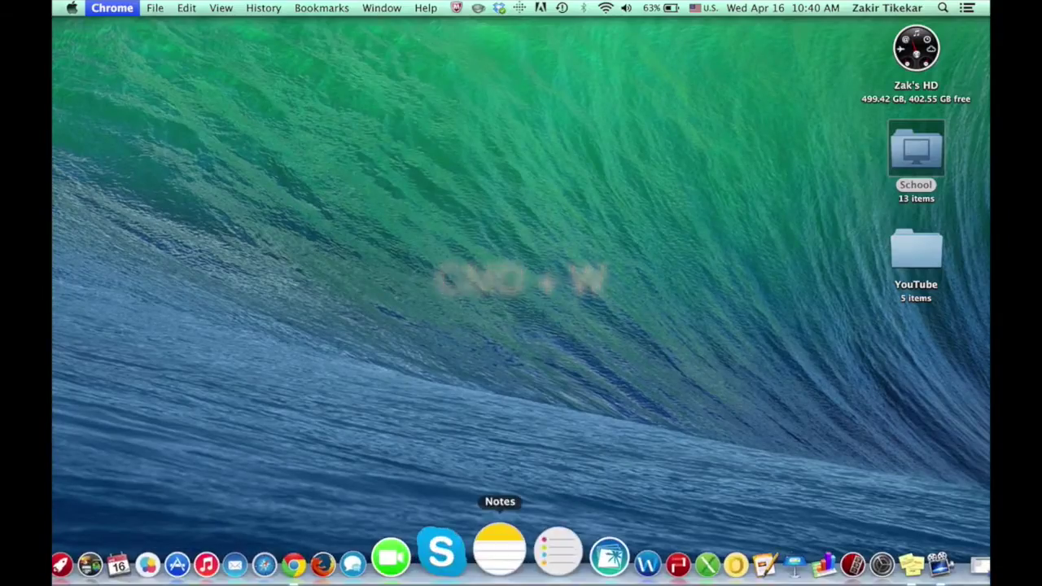
key(super+q)
Open a new Finder search window for This Mac and close it.
key(super+f)
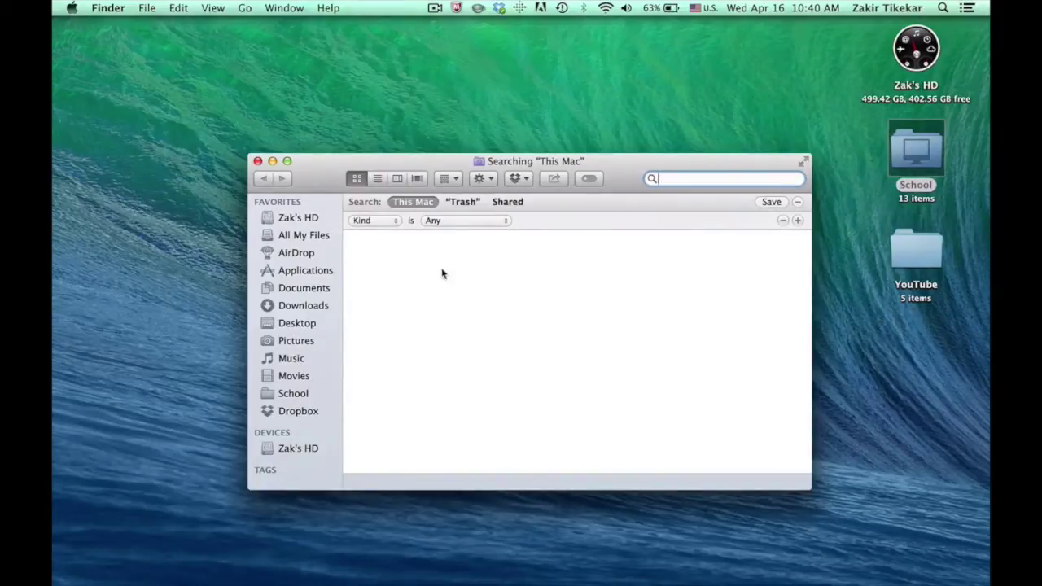
key(super+w)
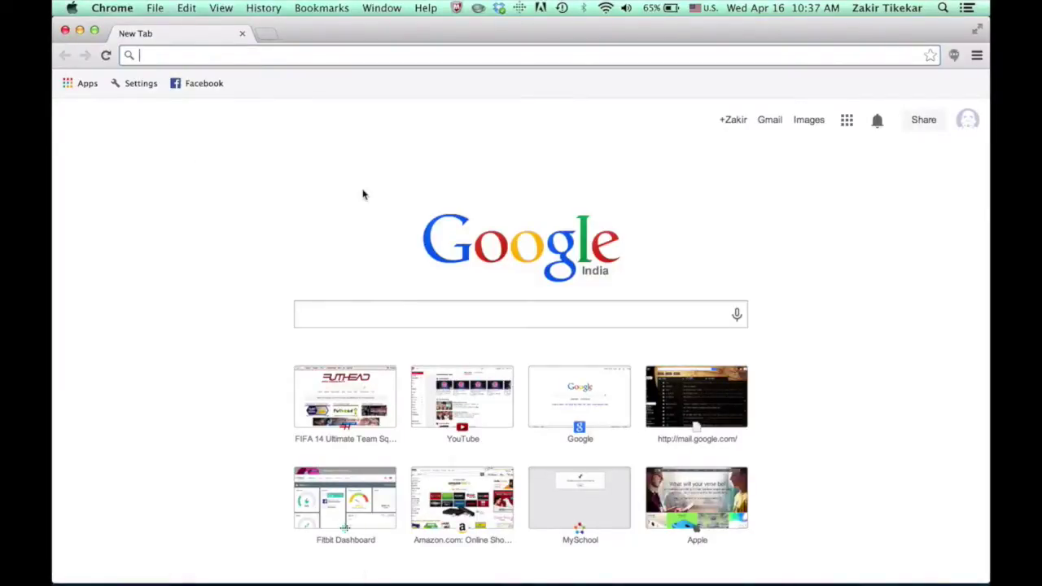
Quit Chrome, and launch and quit Firefox and Messages in turn.
key(super+q)
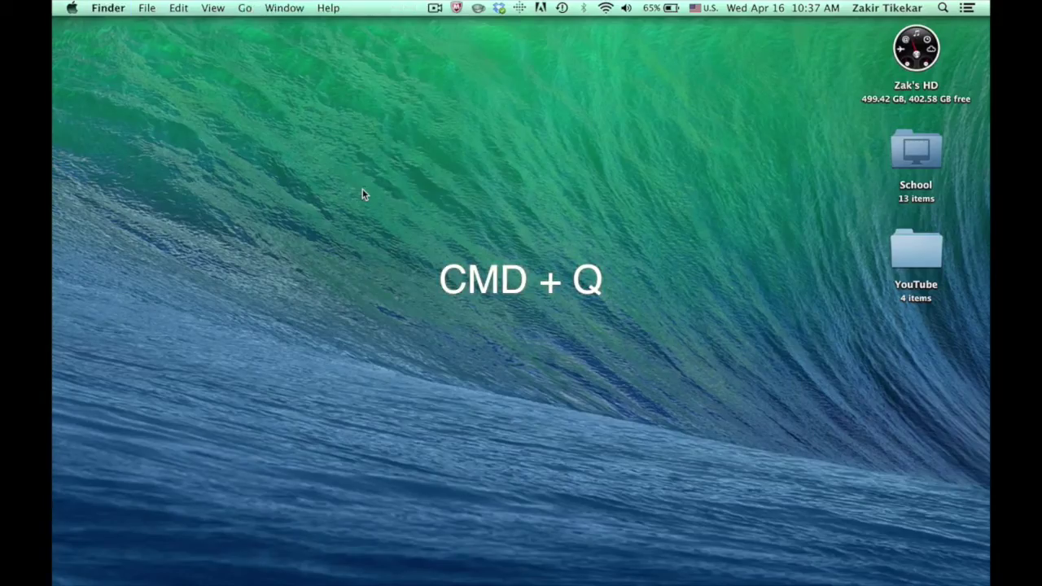
mouse_move(647, 574)
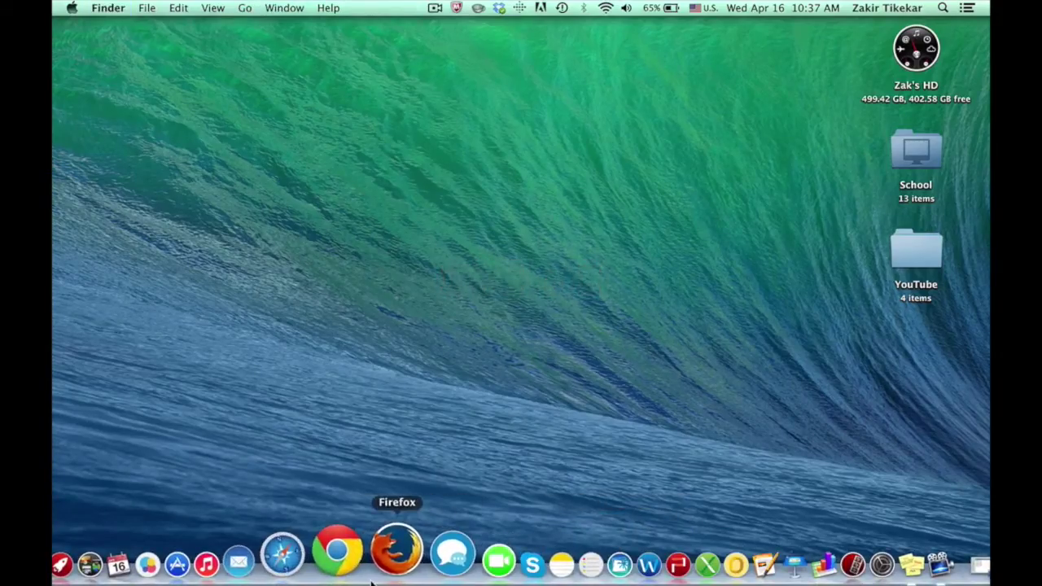
click(396, 558)
key(super+q)
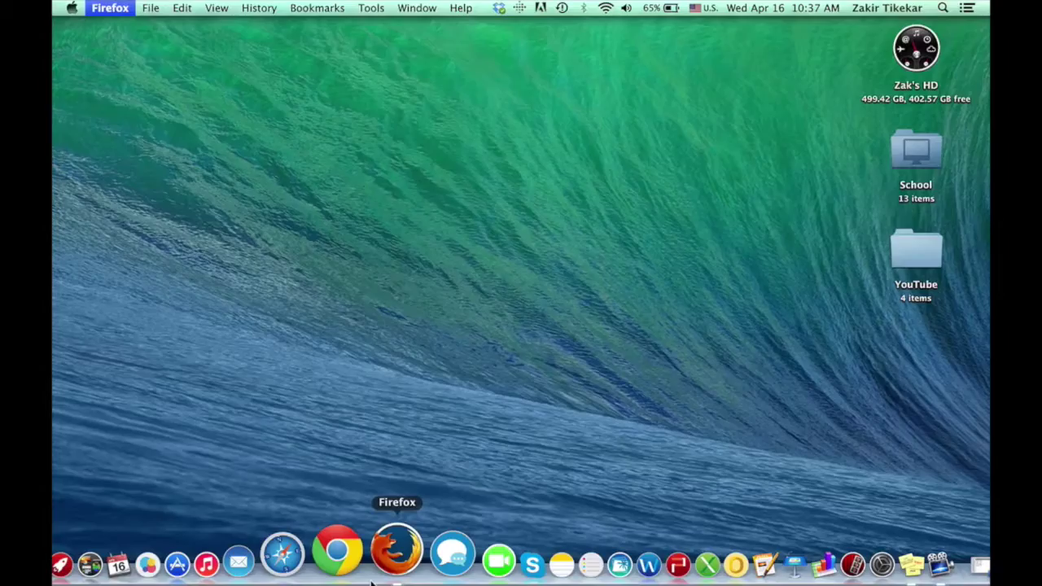
click(421, 574)
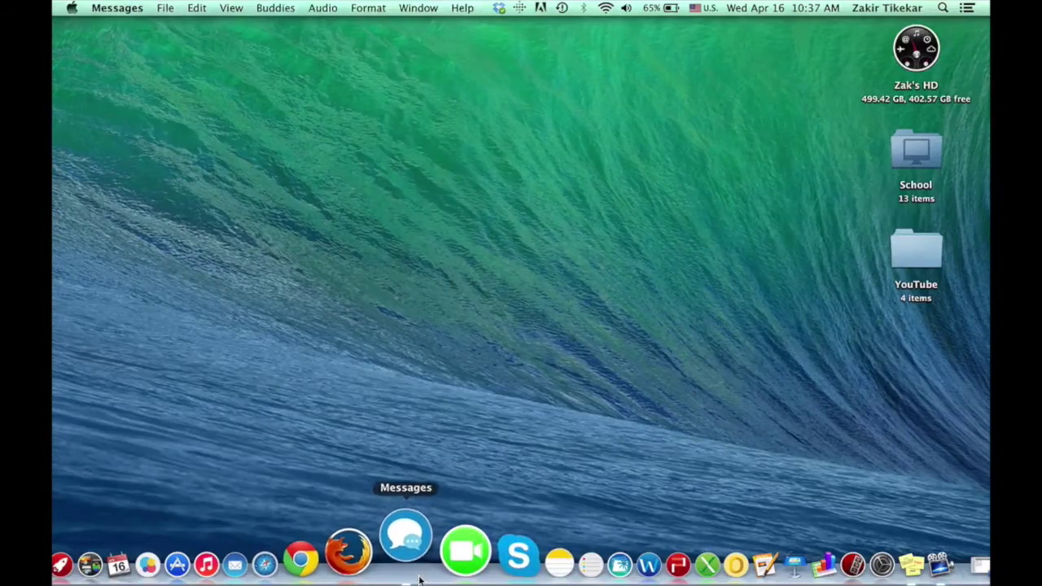
key(super+q)
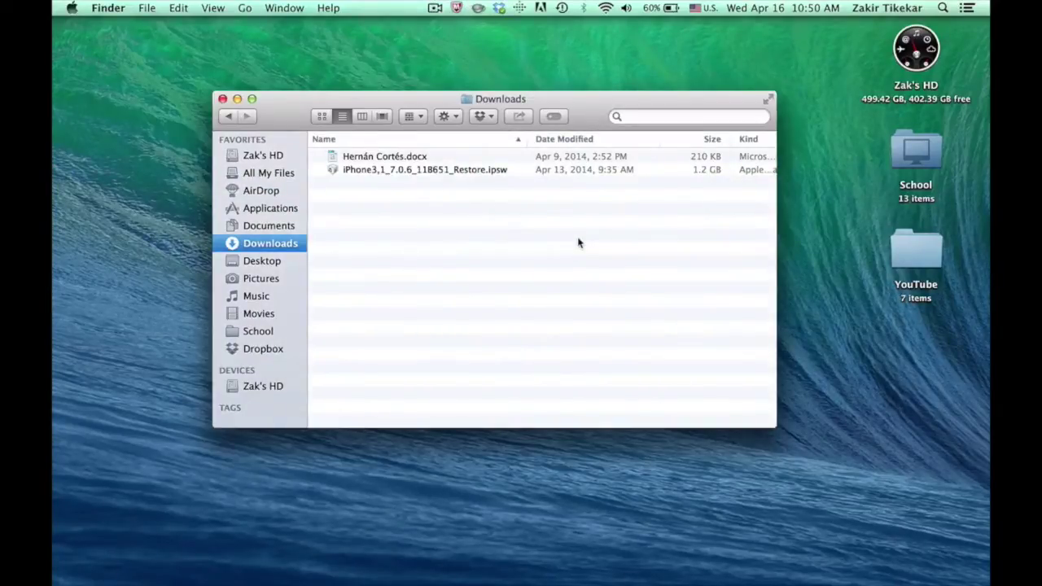
Move the iPhone3,1_7.0.6_11B651_Restore.ipsw file from the Downloads folder to the Trash.
click(477, 172)
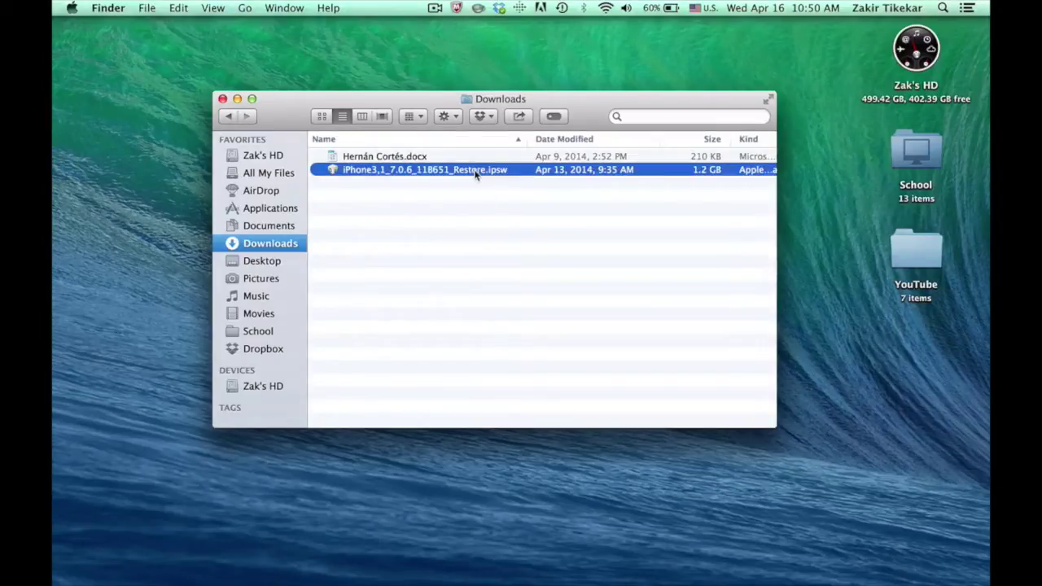
right_click(478, 172)
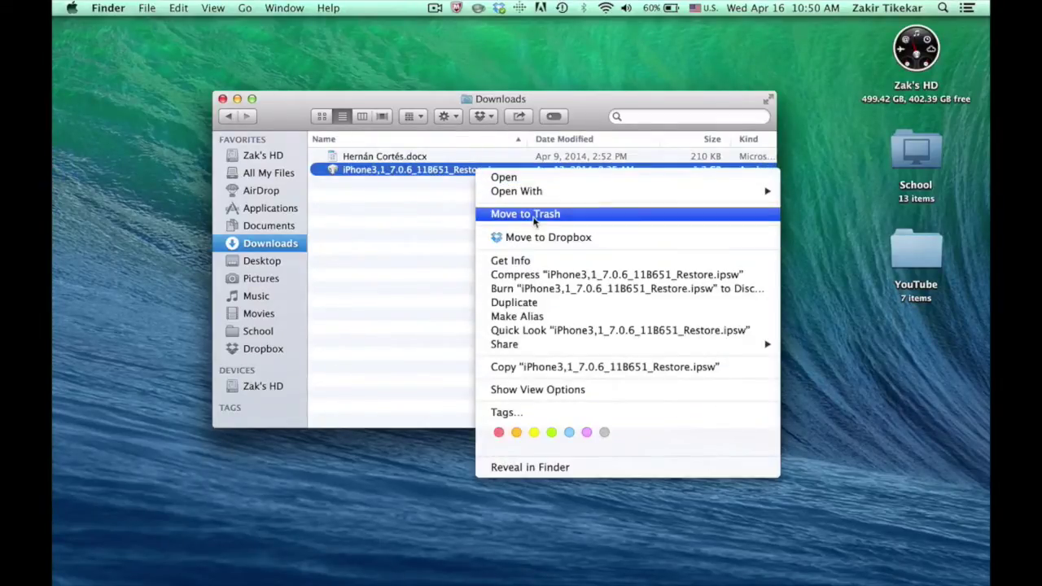
click(430, 227)
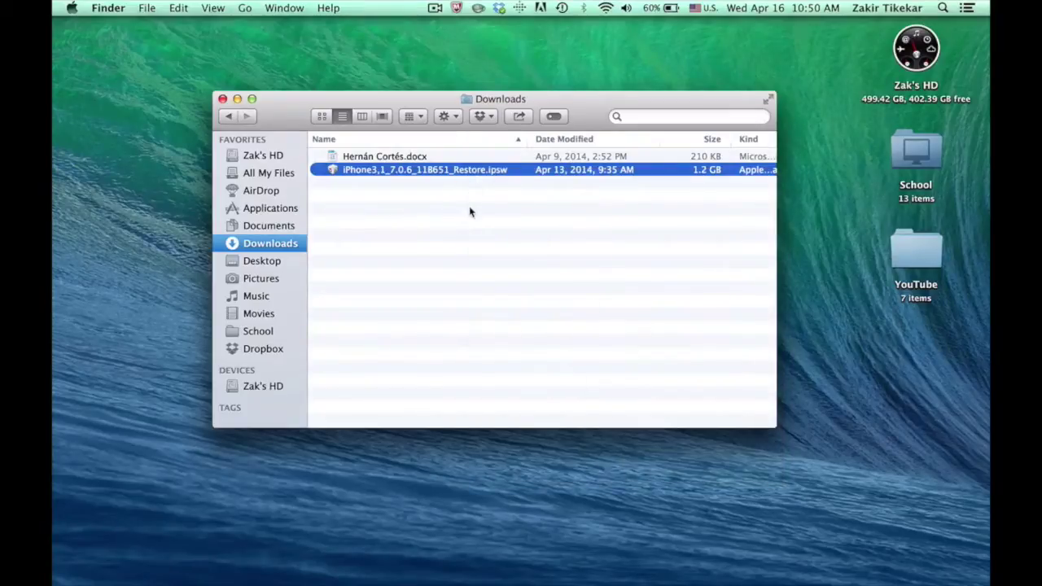
key(super+BackSpace)
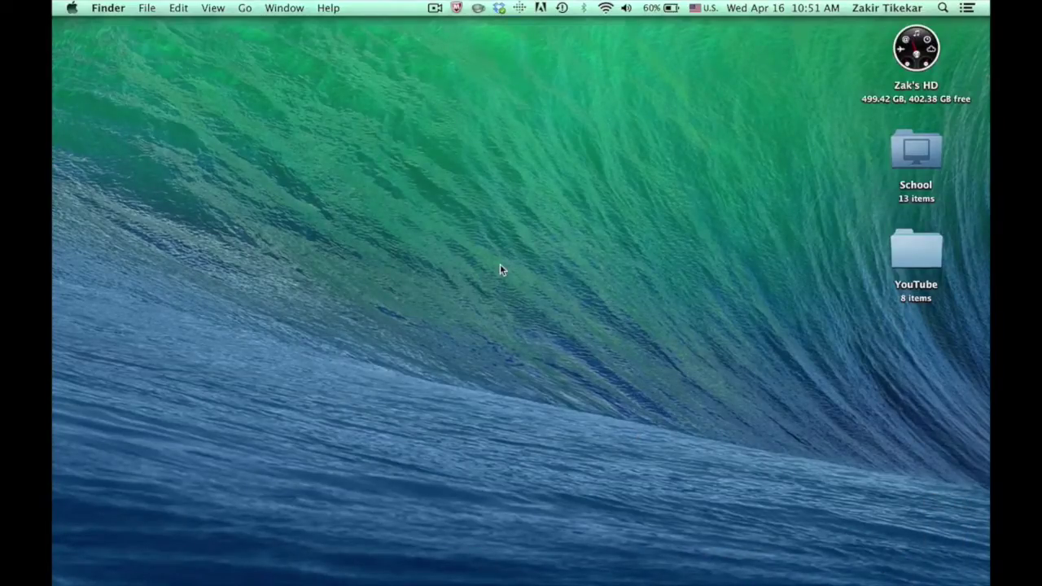
Empty the Trash, permanently erasing its items.
key(super+shift+BackSpace)
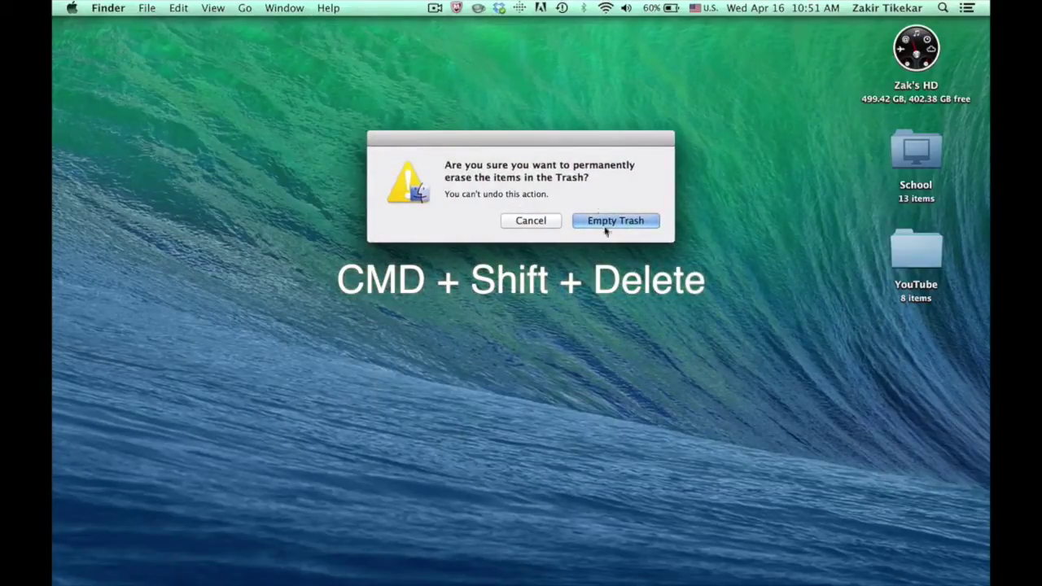
key(Return)
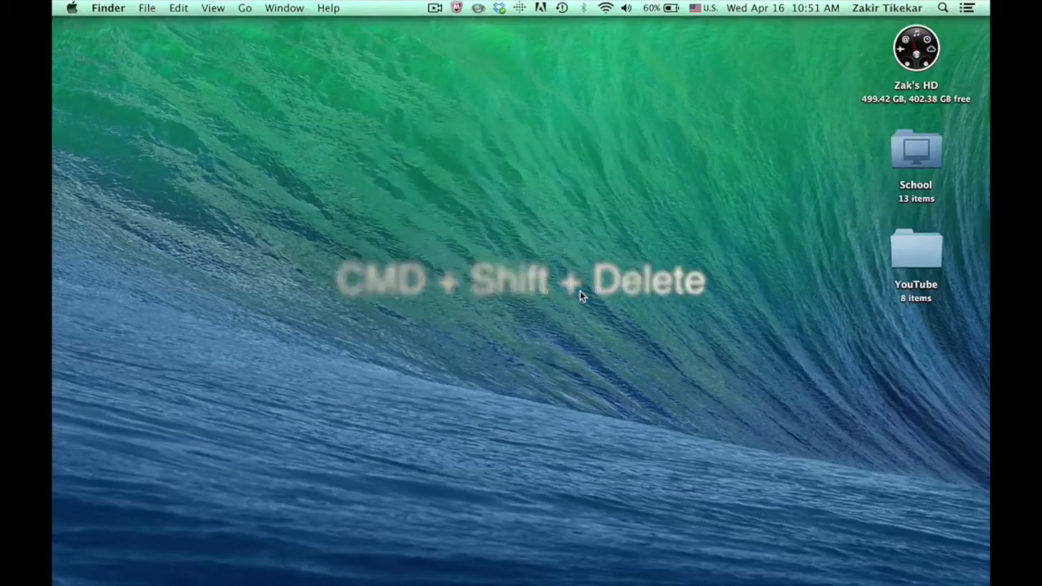
click(957, 544)
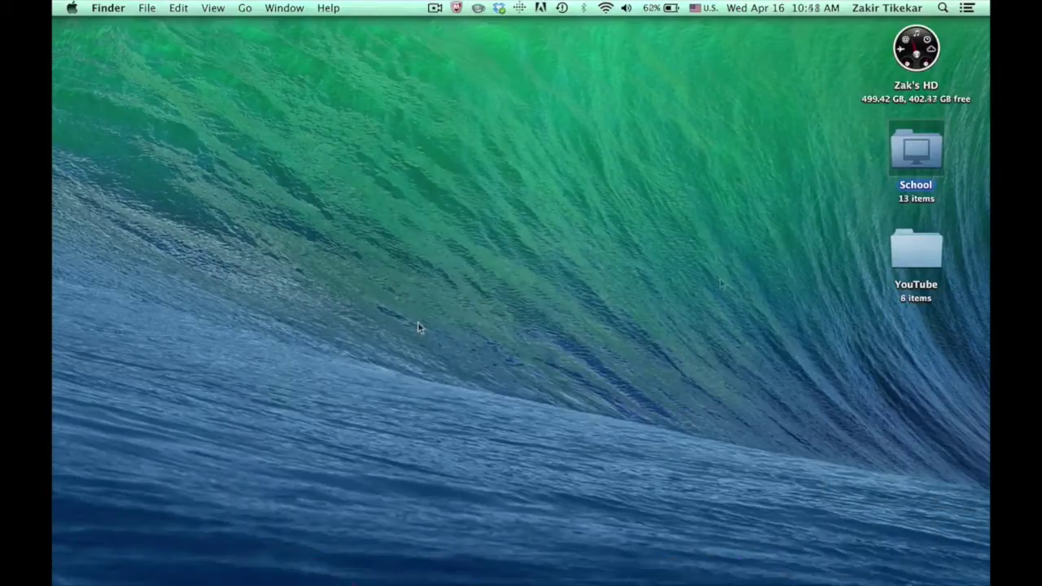
Clear the desktop selection and launch Chrome by searching Spotlight for "ch".
click(417, 323)
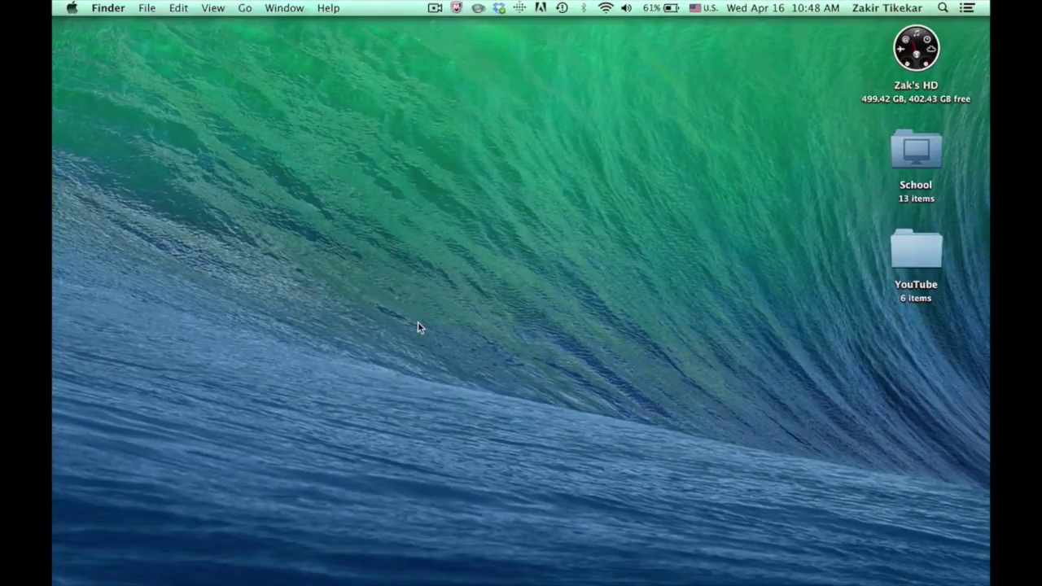
key(super+space)
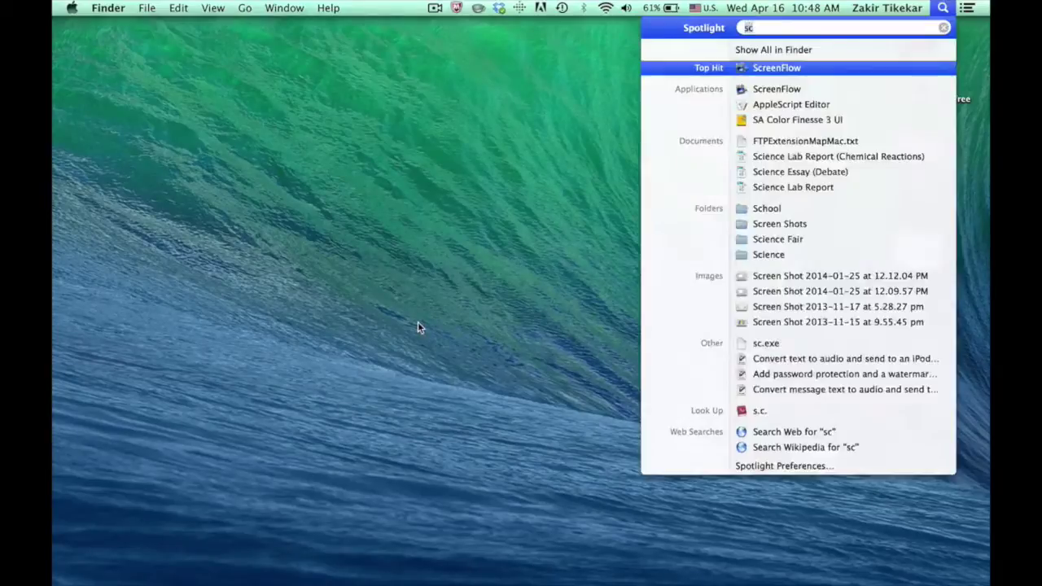
text(ch)
key(Return)
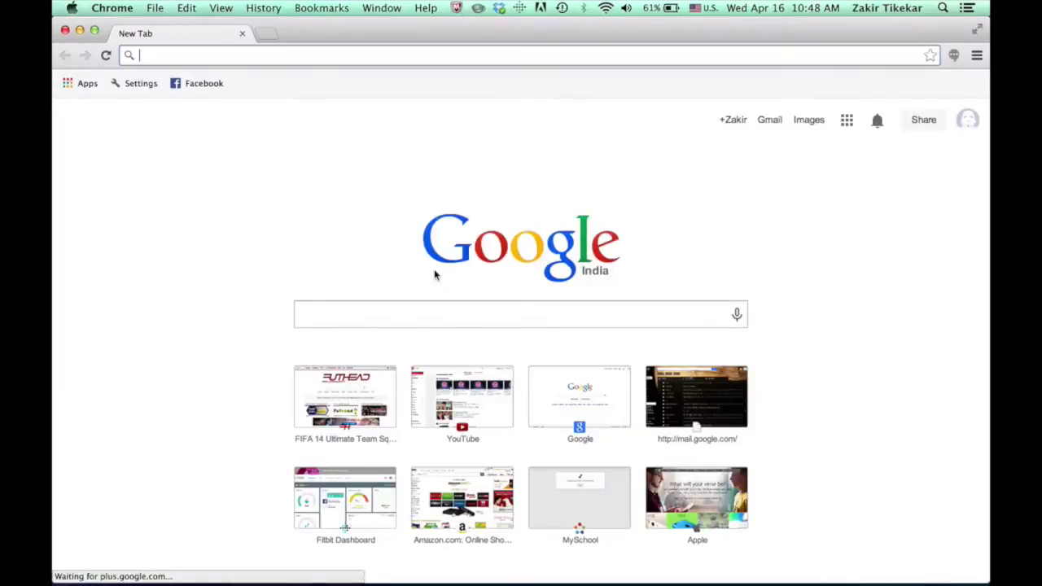
Minimize the Chrome window to the Dock and restore it, and hide Chrome.
key(super+m)
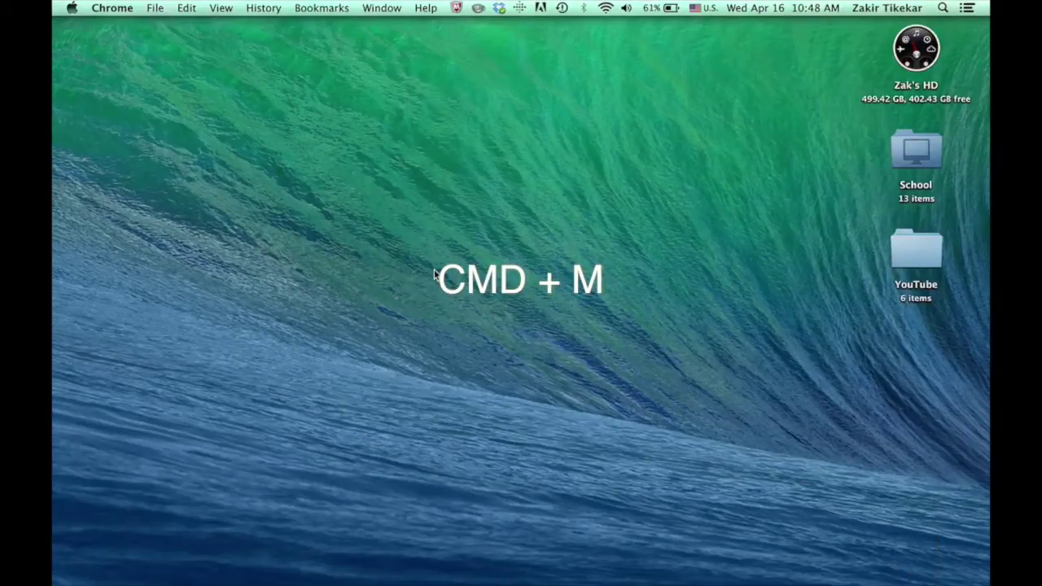
click(931, 568)
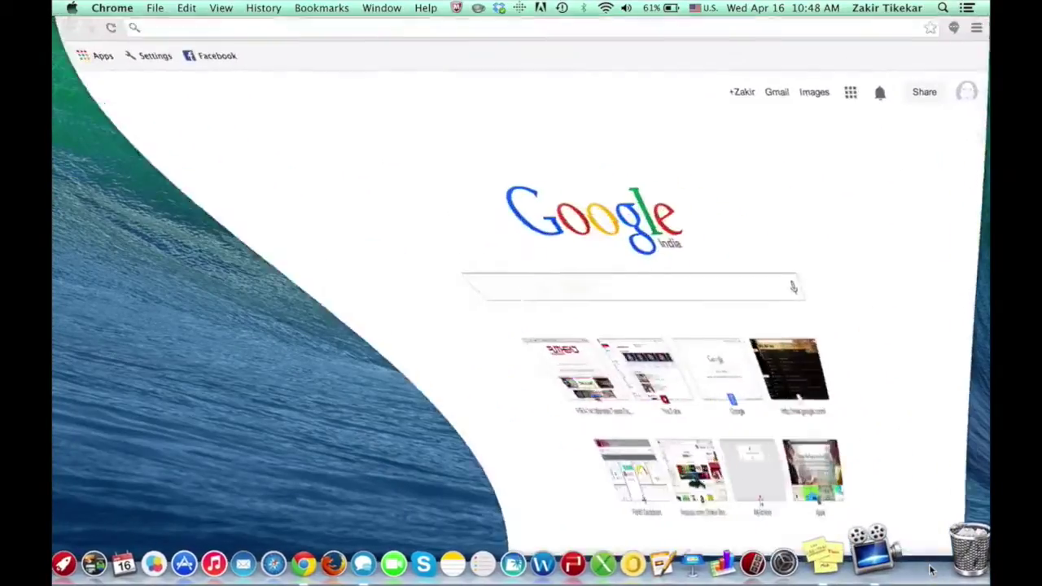
key(super+h)
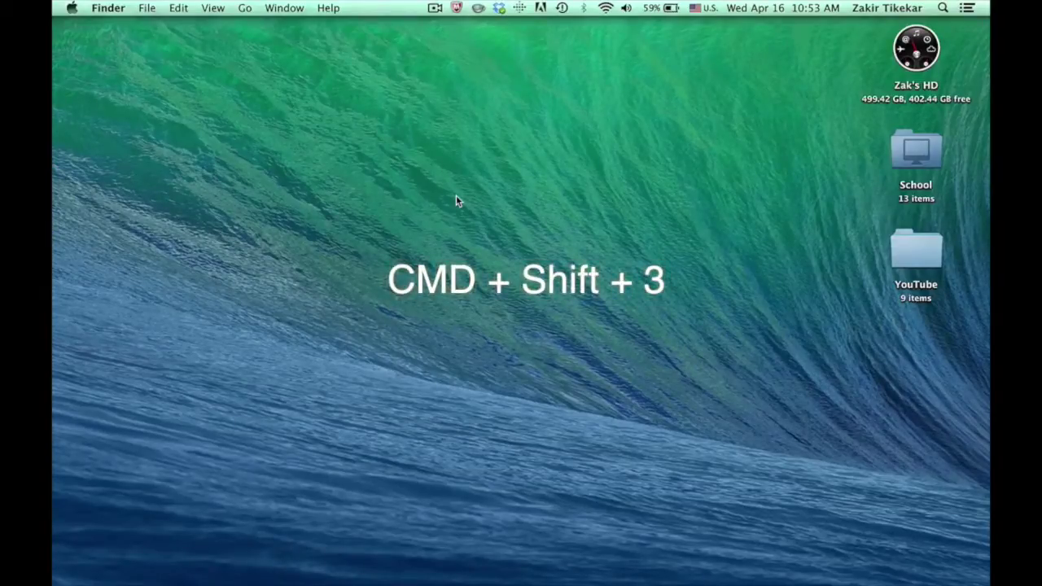
Capture the full screen, and preview the screenshot file on the desktop before moving it to the Trash.
click(919, 346)
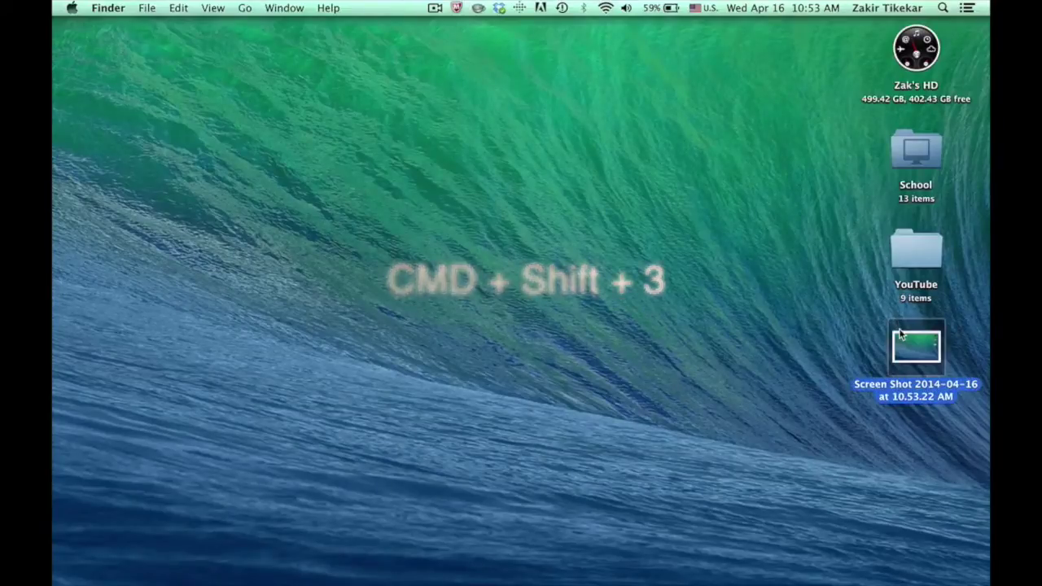
key(space)
key(space)
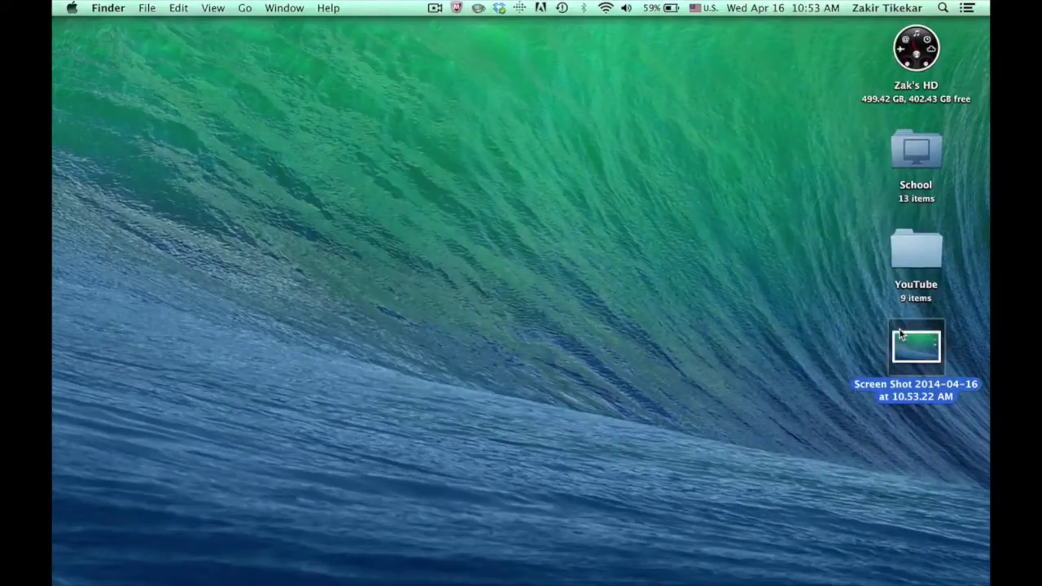
key(super+BackSpace)
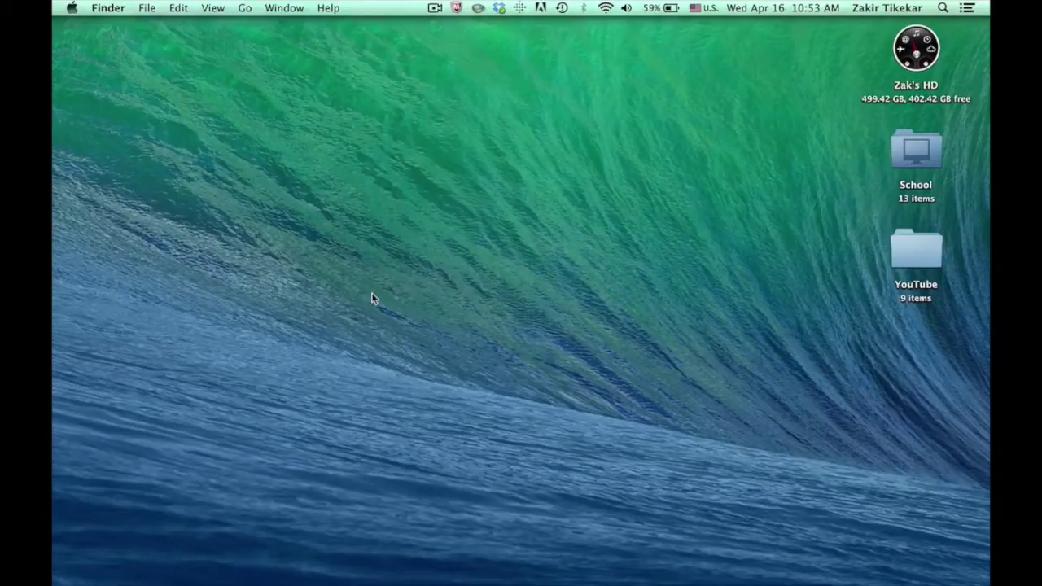
Capture a rectangular region of the desktop wallpaper, and preview the screenshot file before moving it to the Trash.
key(super+shift+4)
drag(399, 56, 710, 332)
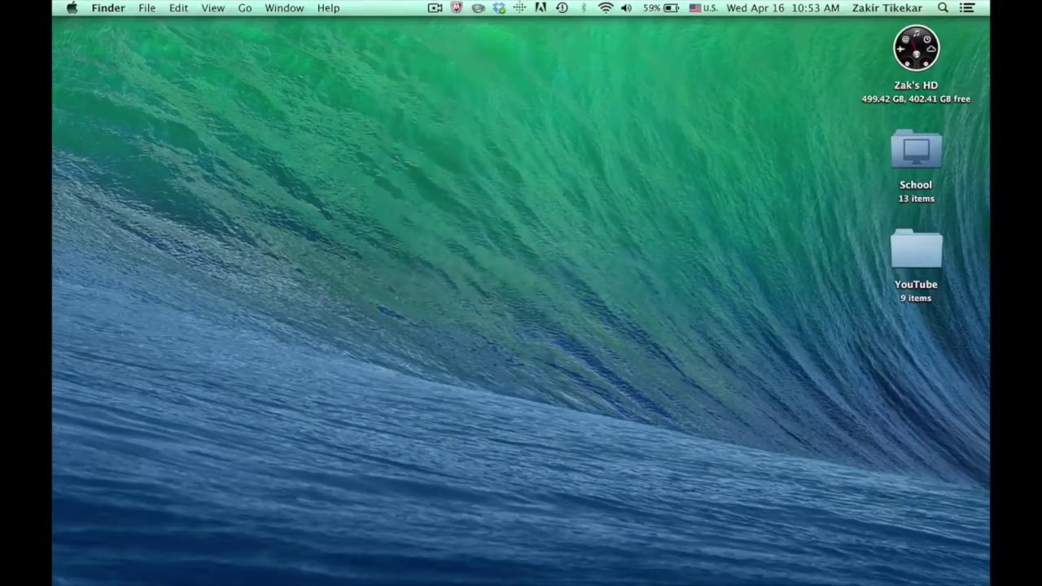
click(932, 352)
key(space)
key(space)
key(super+BackSpace)
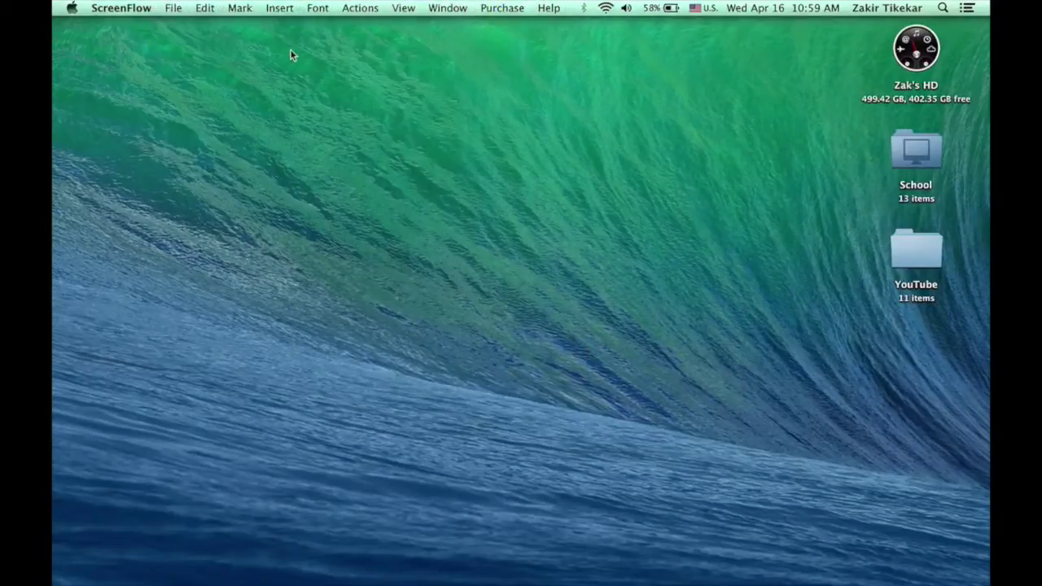
Search Google for "apple" in Chrome and look up the dictionary definition of the word in the search box.
click(291, 55)
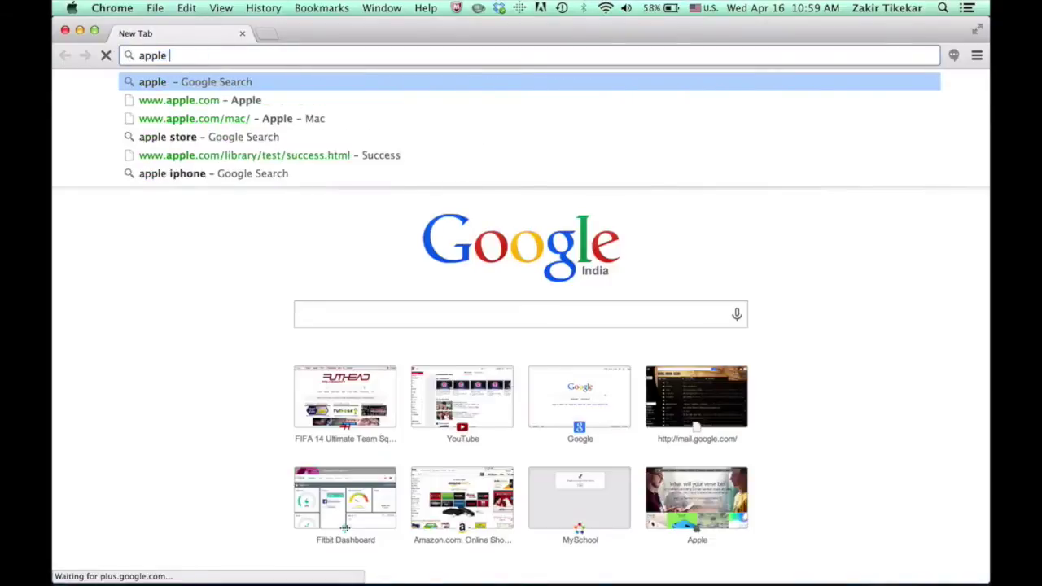
key(Return)
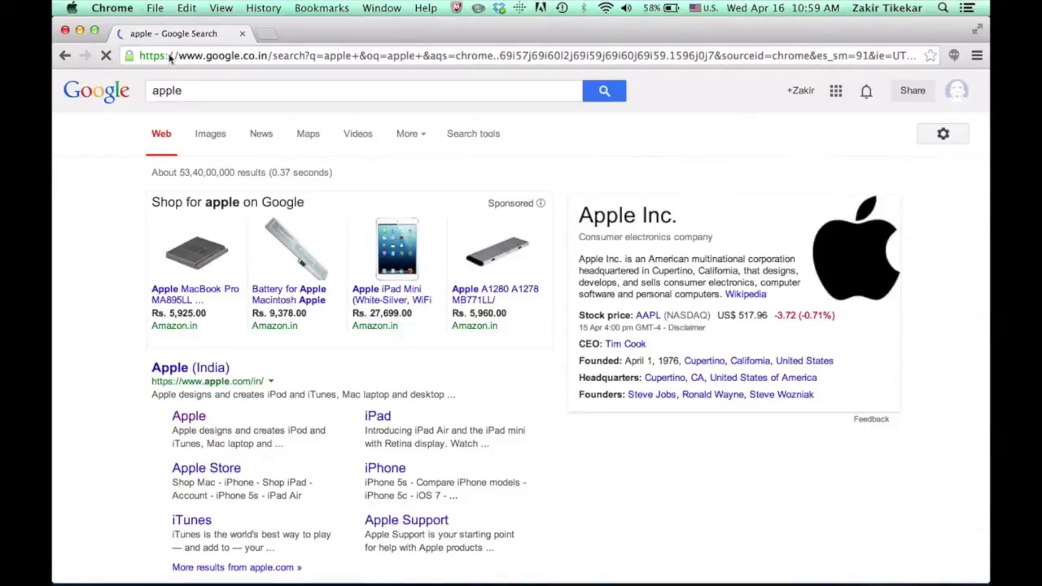
double_click(184, 90)
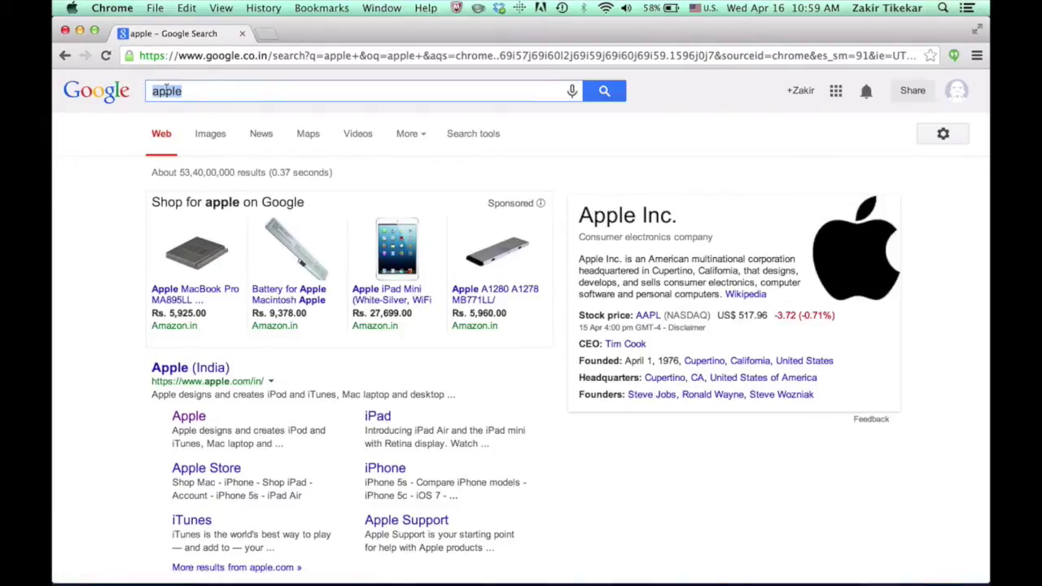
key(ctrl+super+d)
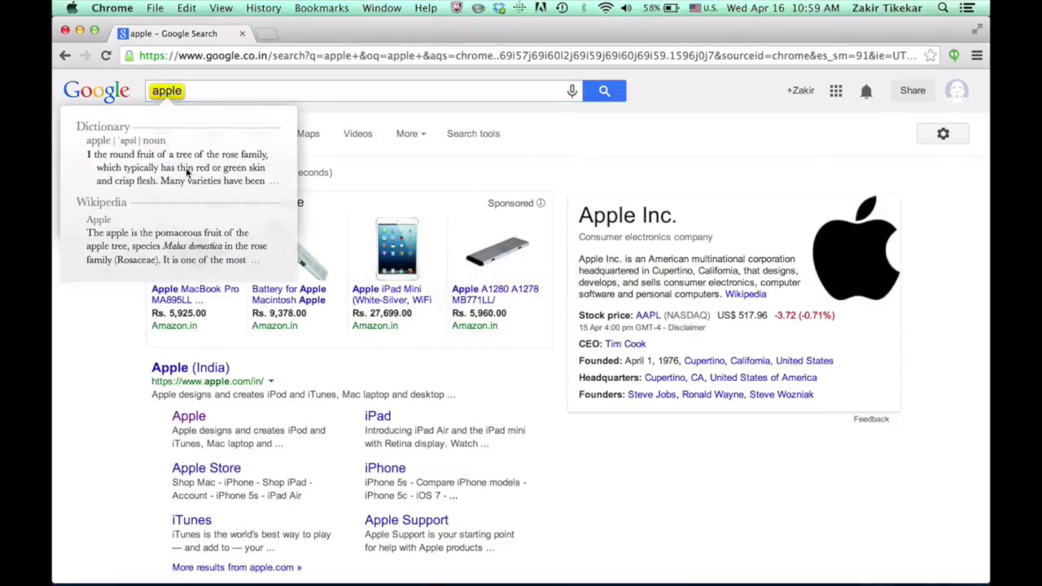
Dismiss the dictionary definition, and turn automatic Dock hiding off and back on from the desktop.
click(369, 118)
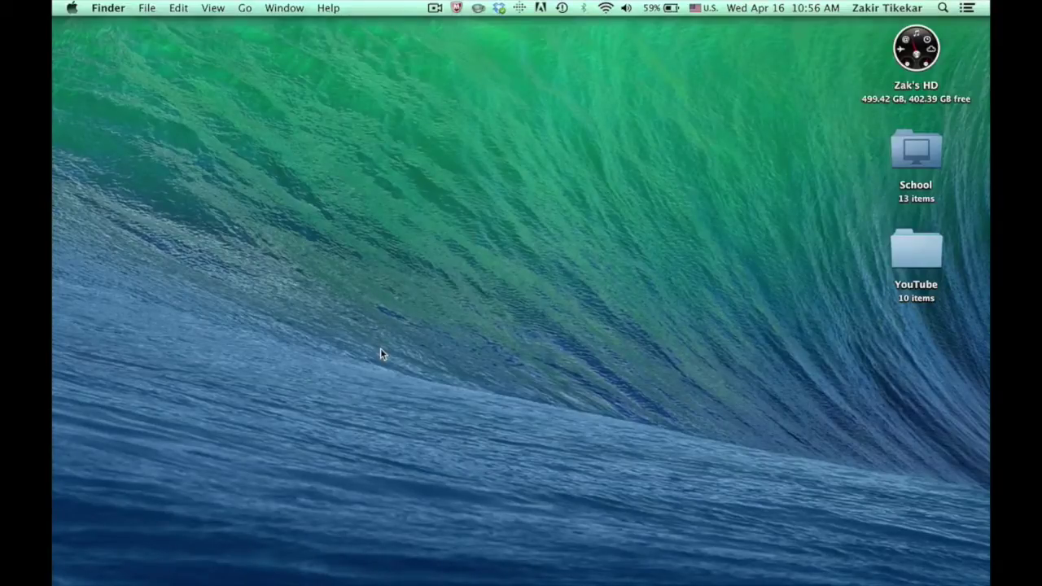
key(super+alt+d)
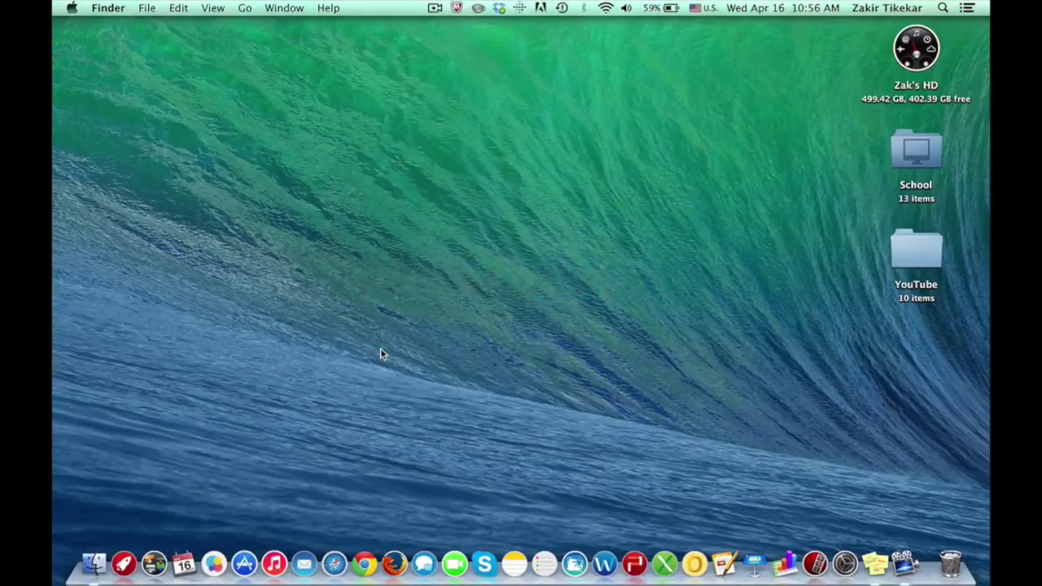
key(super+alt+d)
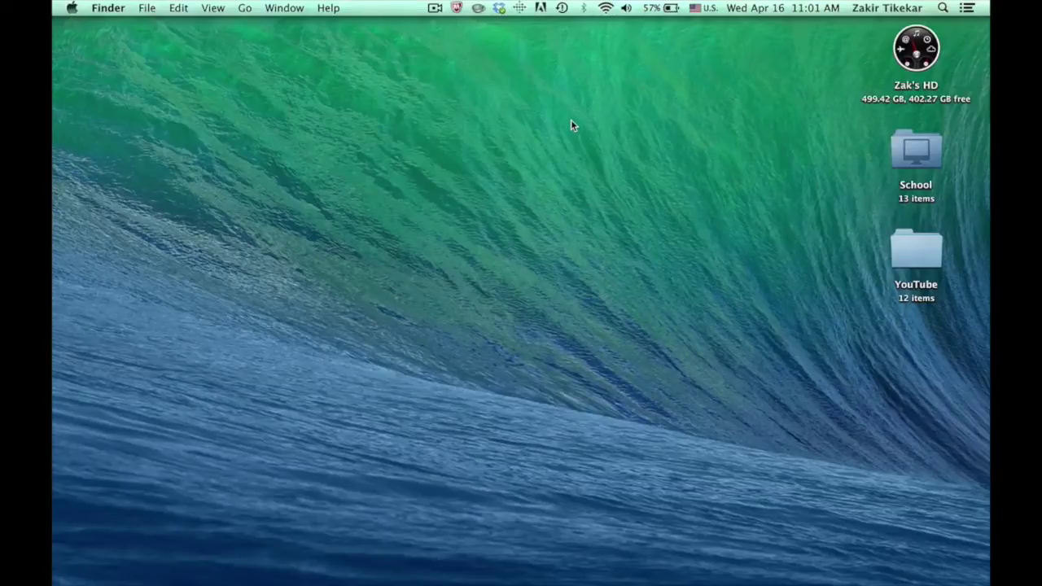
Open Chrome and iTunes from the Dock, and bring the Chrome window in front of iTunes.
mouse_move(570, 580)
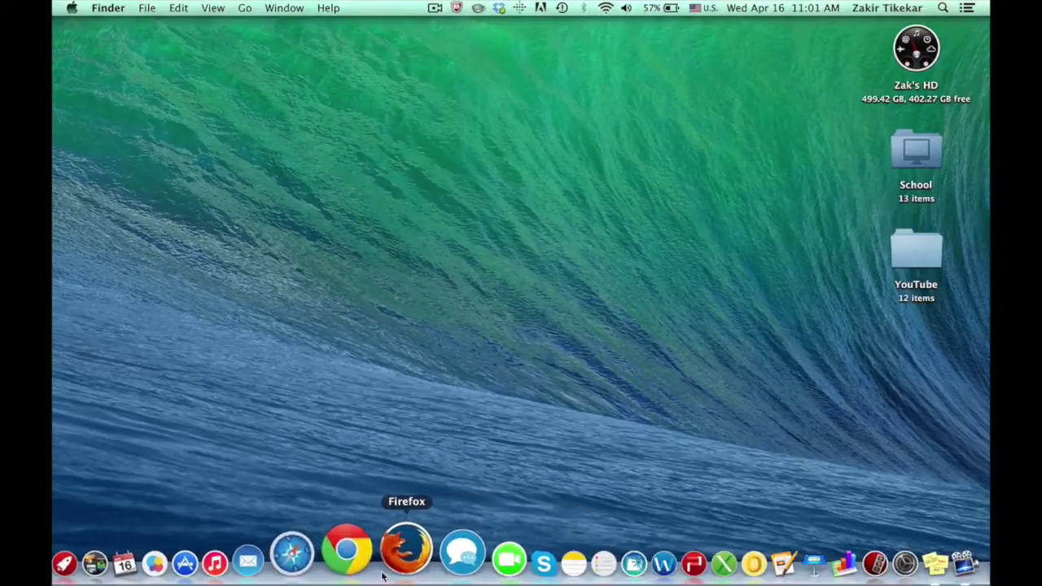
click(367, 569)
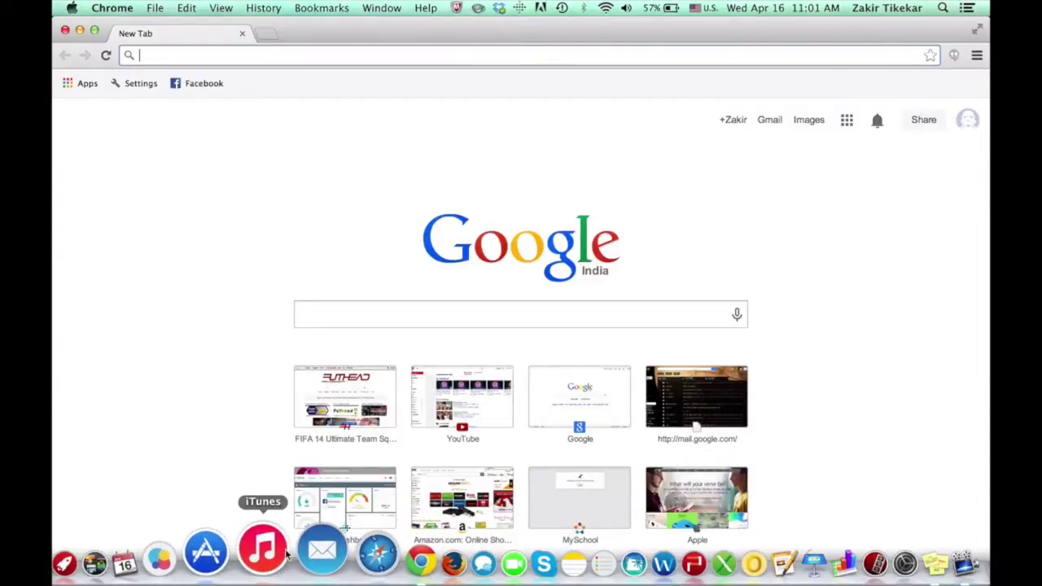
click(277, 554)
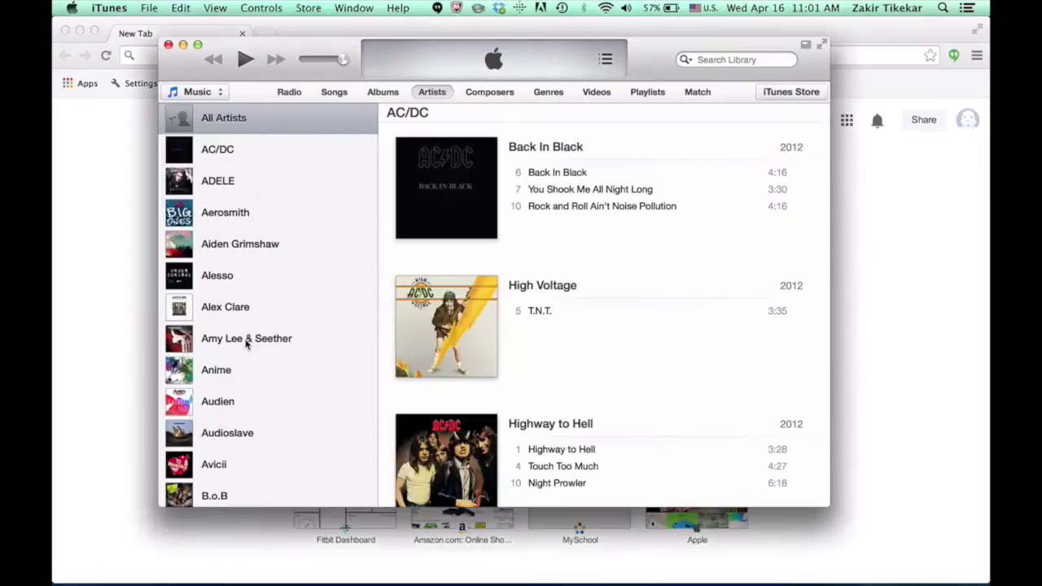
click(130, 366)
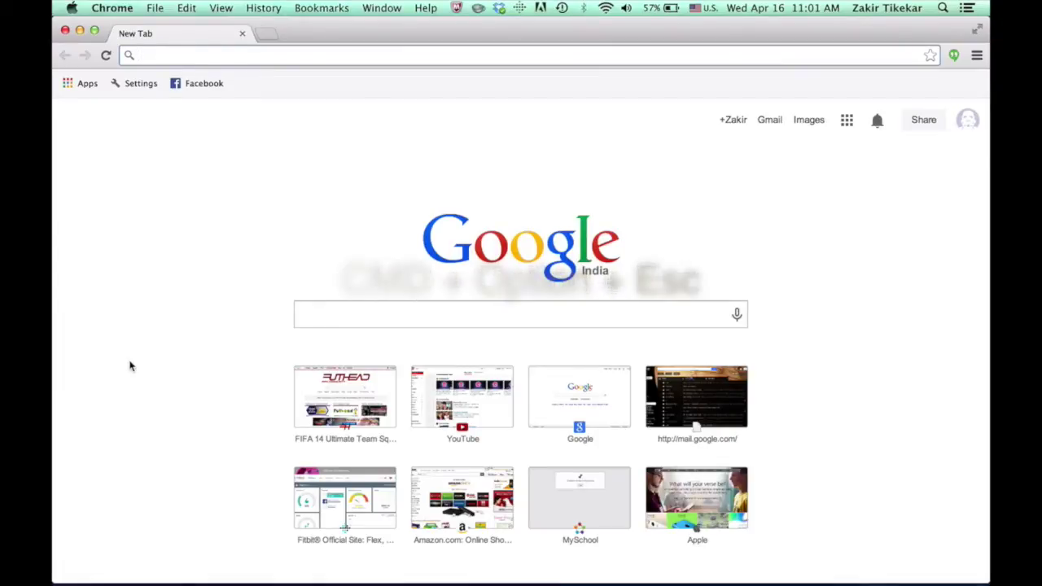
Bring up the Force Quit Applications window and force quit iTunes.
key(super+alt+Escape)
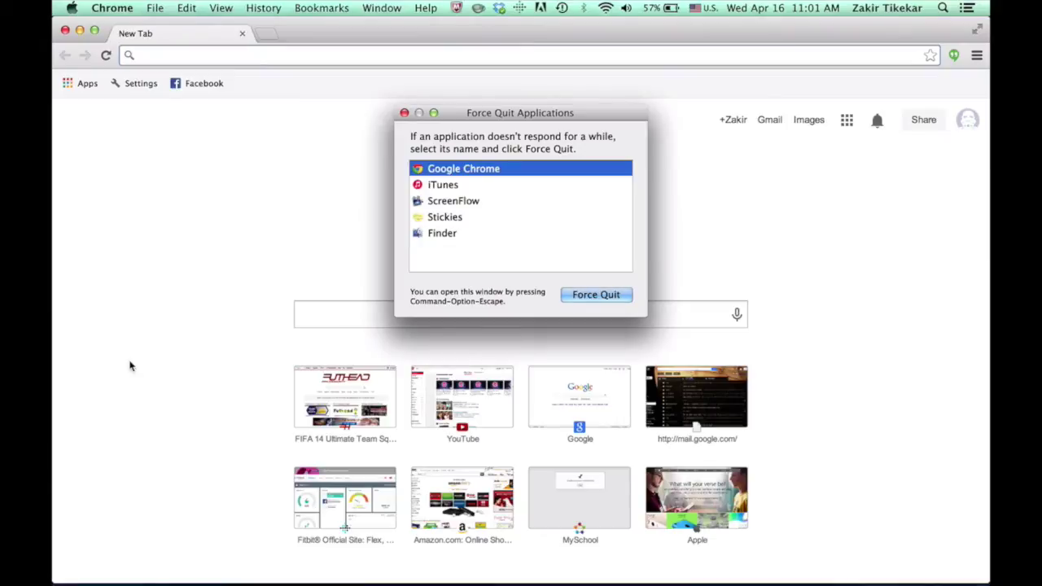
key(Down)
key(Up)
key(Down)
key(Down)
key(Down)
key(Down)
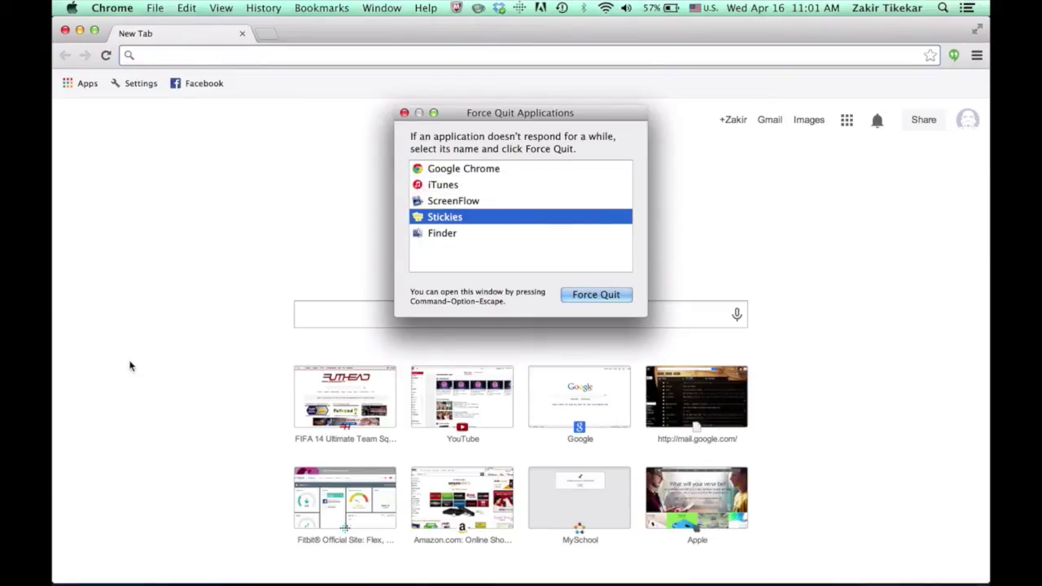
key(Up)
key(Up)
key(Up)
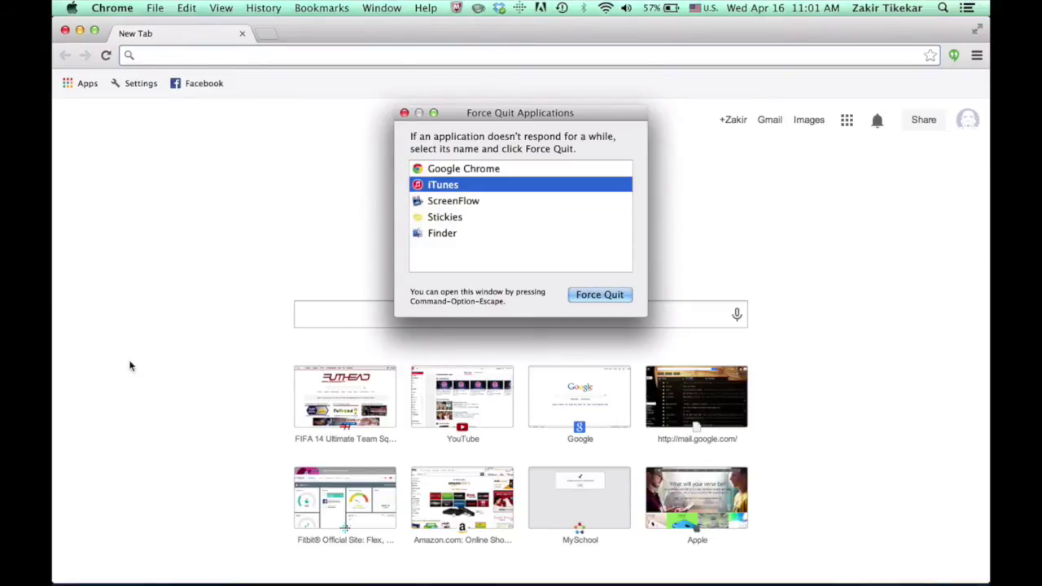
key(Return)
key(Return)
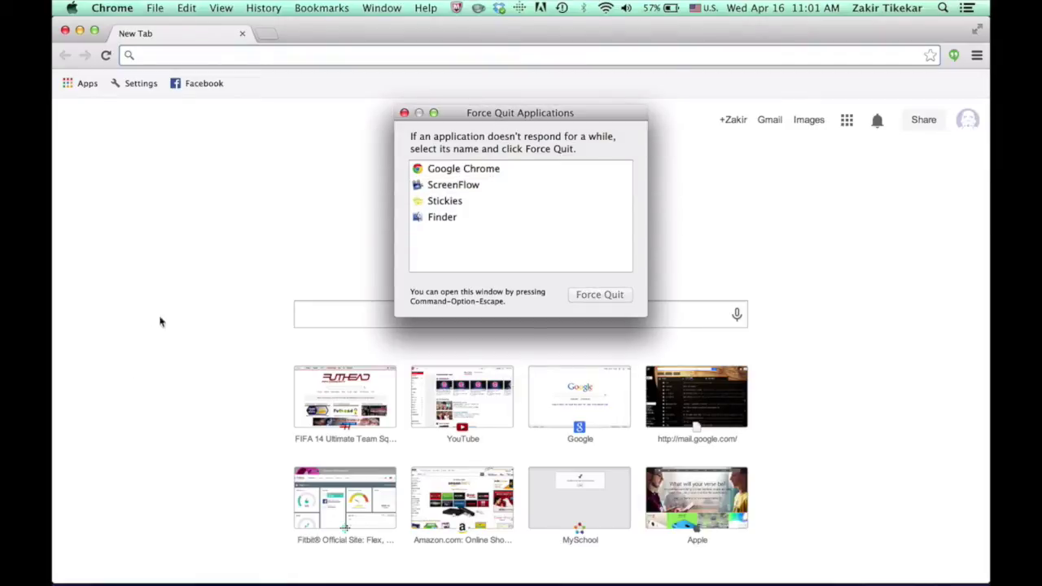
Force quit Google Chrome and dismiss the Force Quit Applications window.
click(448, 184)
click(448, 168)
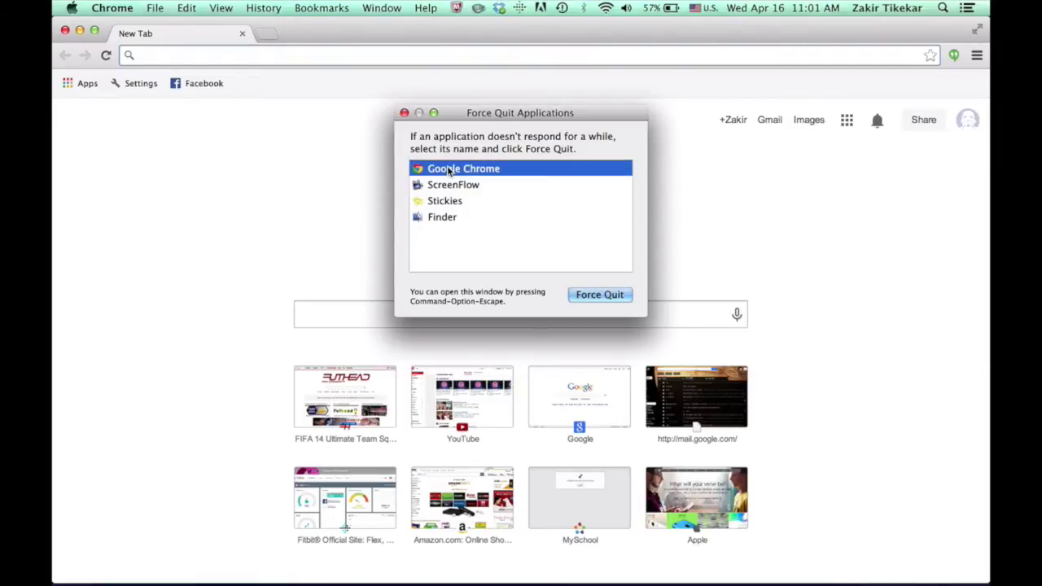
key(Return)
key(Return)
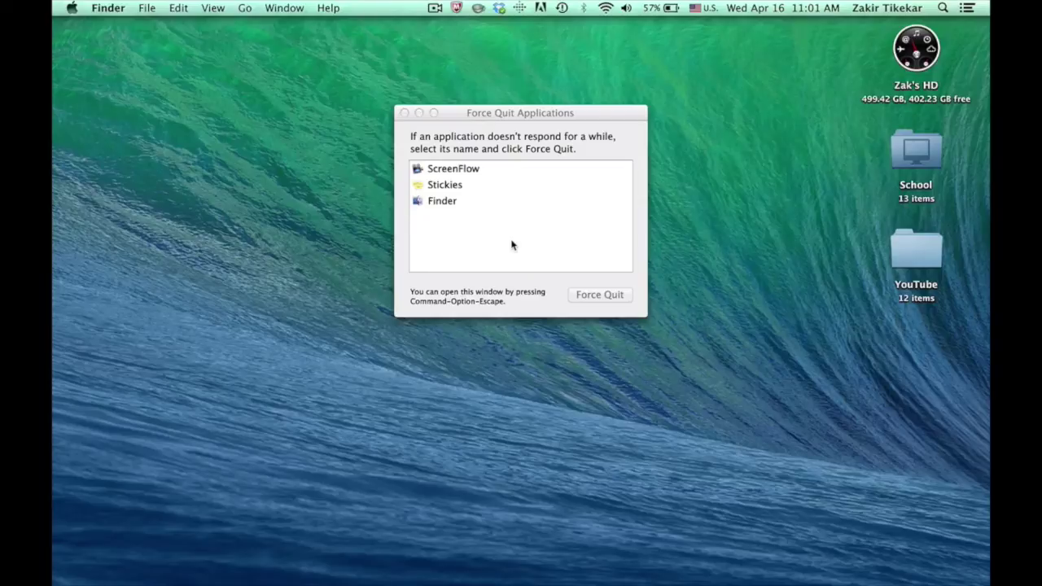
key(Escape)
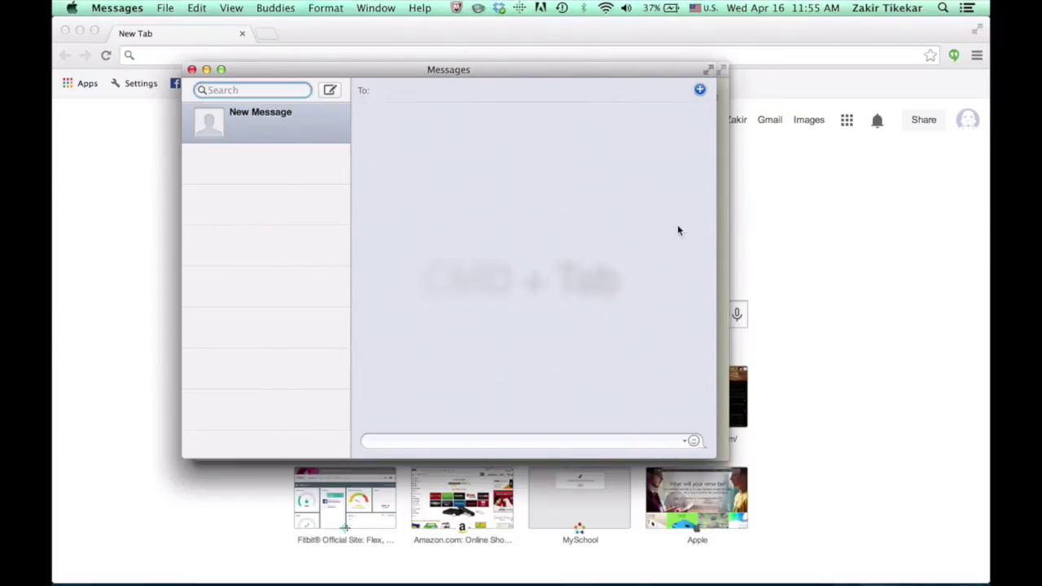
Cycle through the open applications, switching from Messages to Notes and back, and close the Messages window.
key(super+Tab)
key(super+Tab)
key(super+Tab)
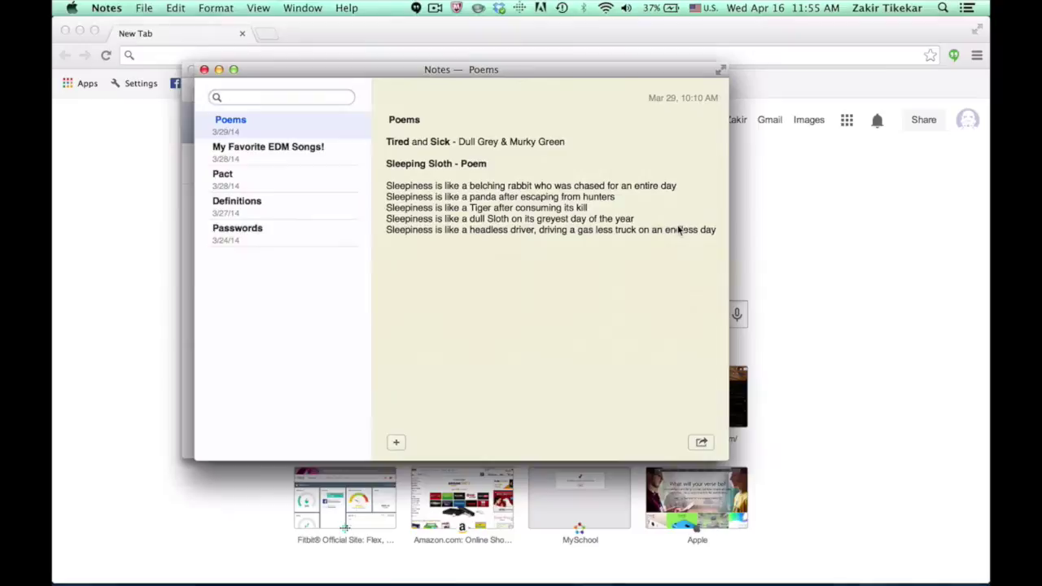
key(super+Tab)
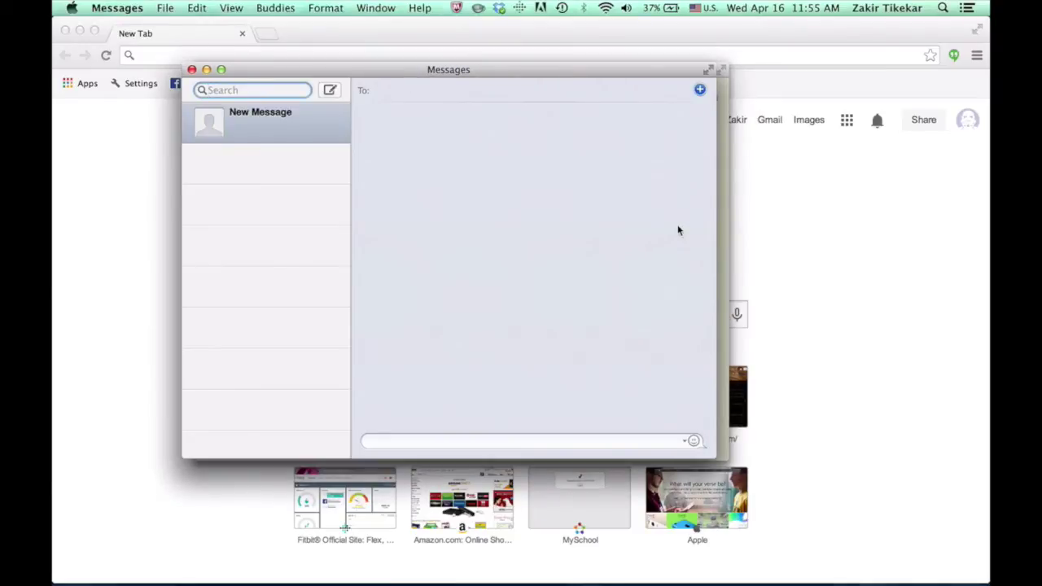
key(super+w)
key(super+Tab)
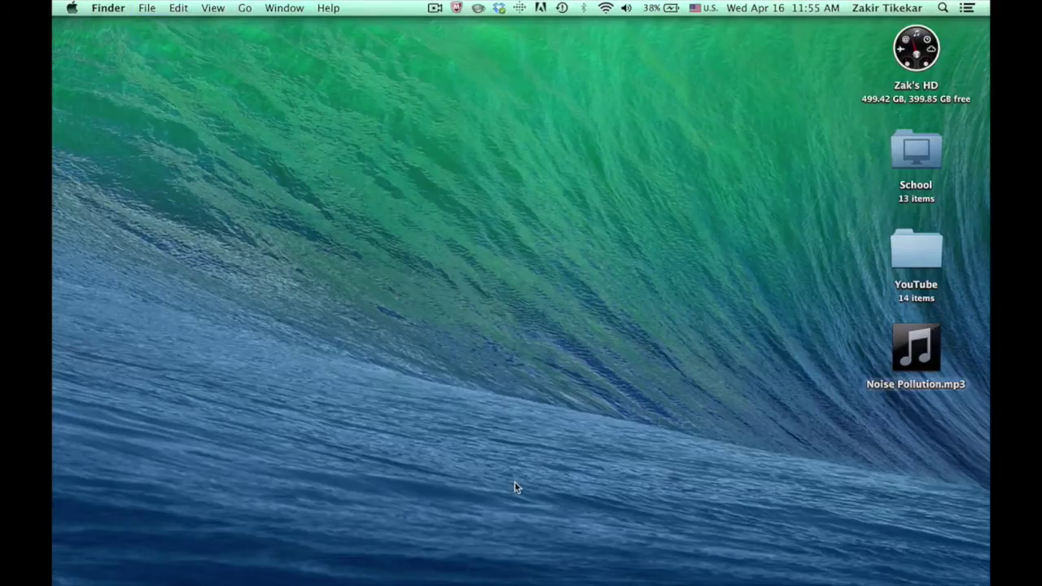
Search Spotlight for "te" from the desktop and launch TextEdit.
click(612, 141)
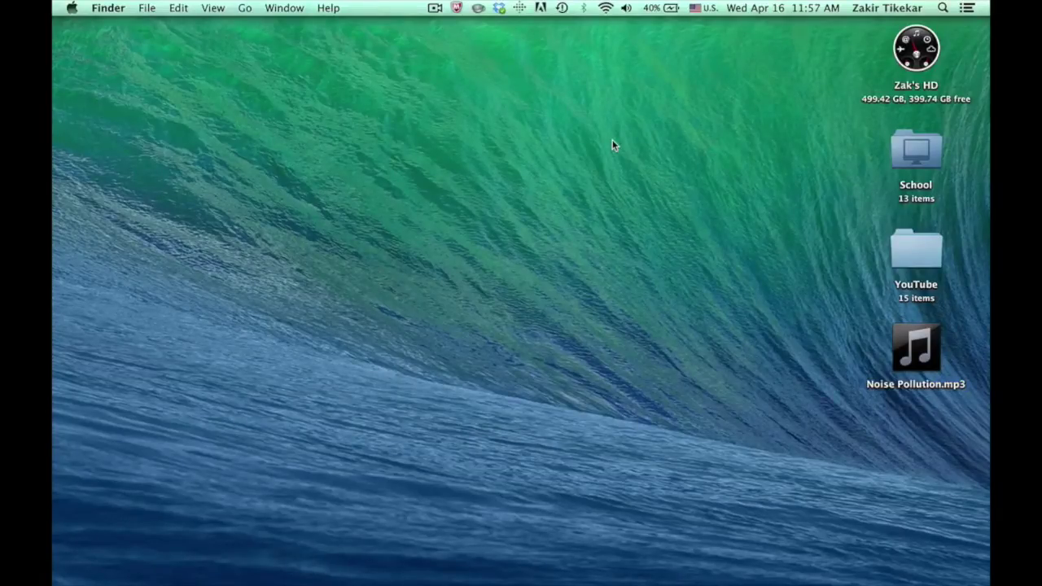
key(super+space)
text(te)
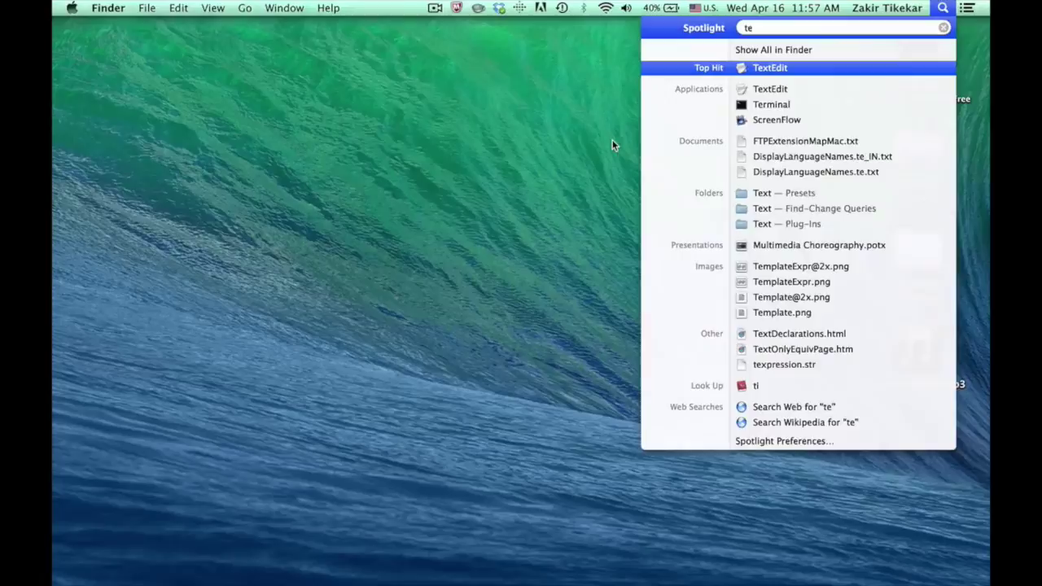
key(Return)
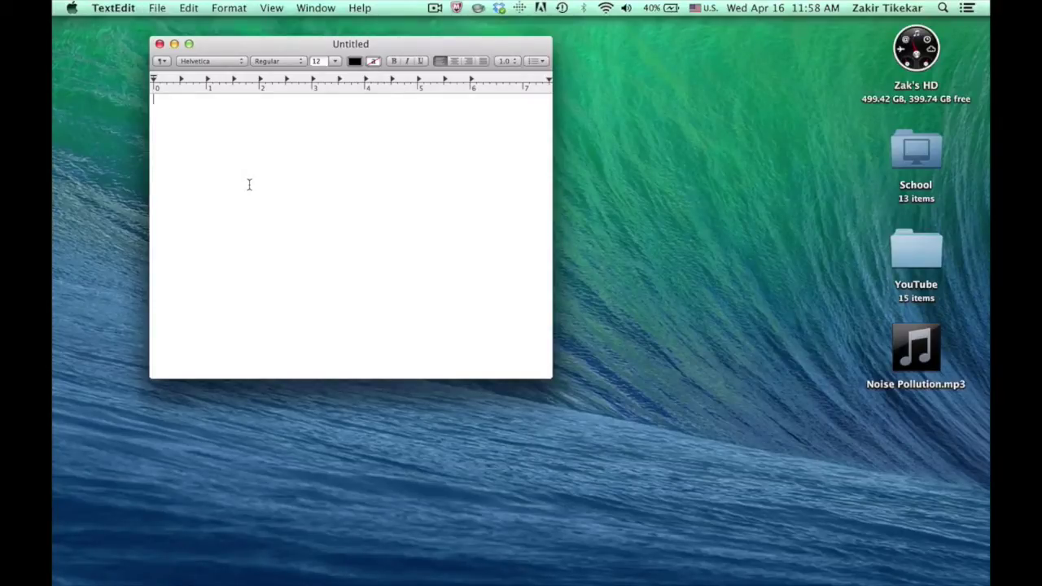
Enter "control" in the blank TextEdit document and run a Google search on the selected word.
text(control)
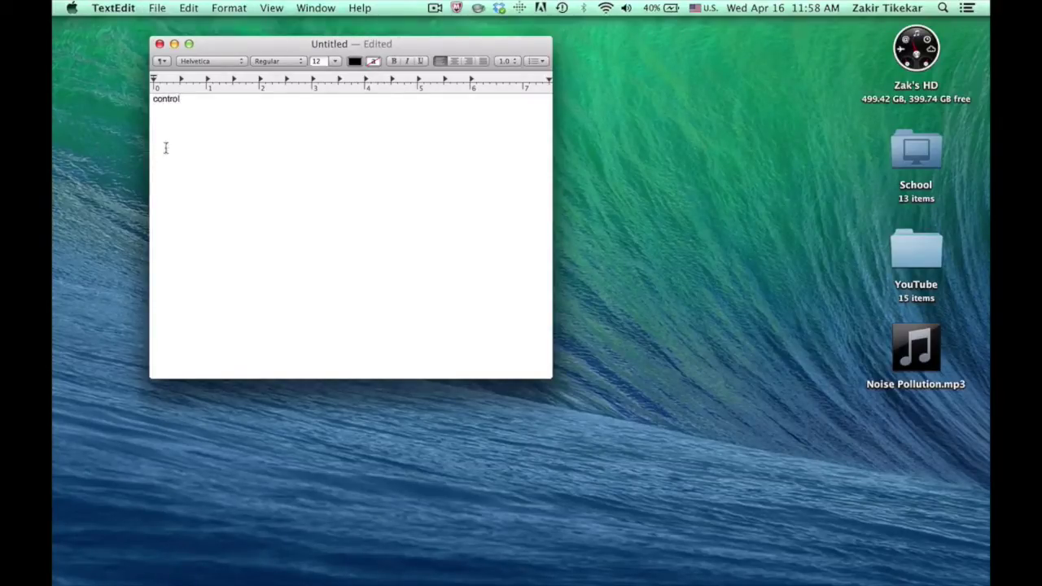
key(super+a)
key(super+shift+l)
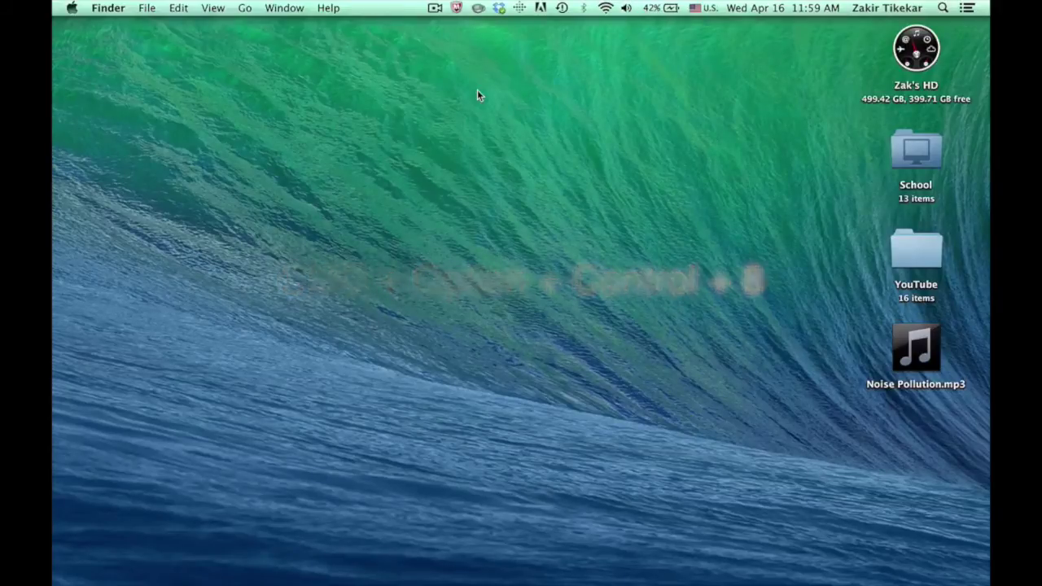
Open the keyboard shortcut settings in System Preferences and display the Accessibility shortcuts down to Invert colors.
click(848, 547)
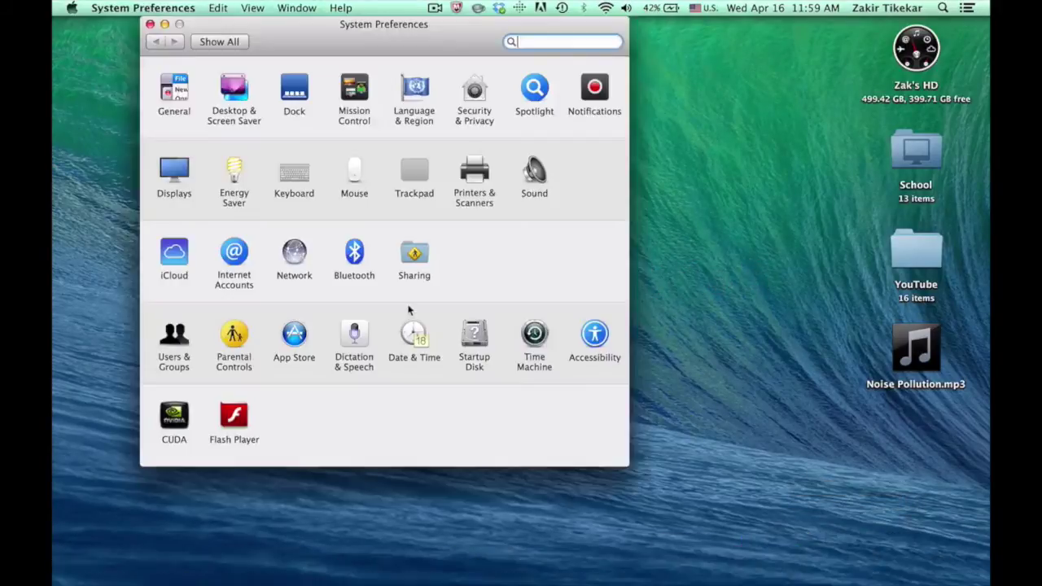
click(294, 173)
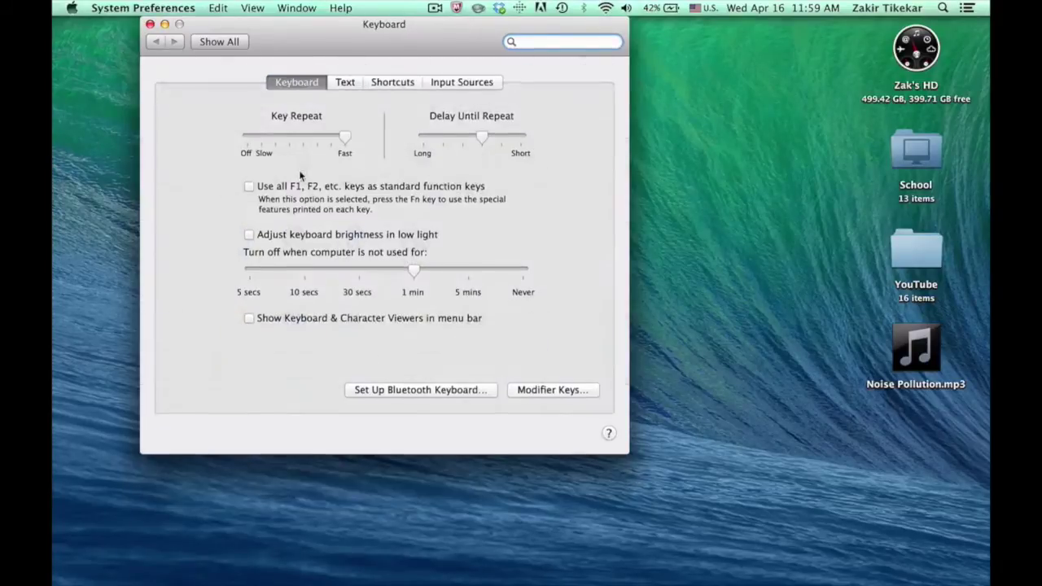
click(418, 84)
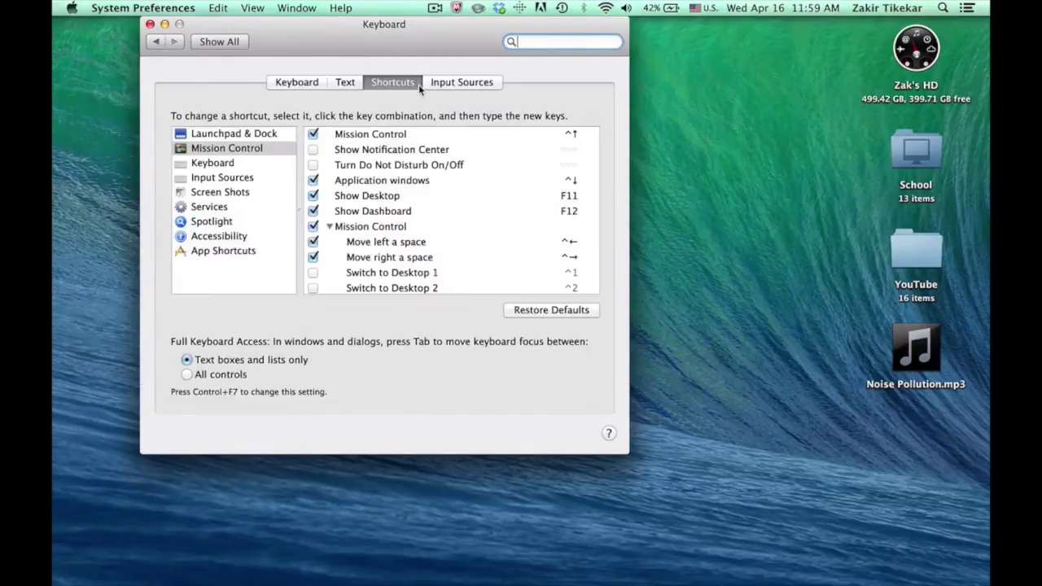
click(236, 236)
scroll(318, 255, down, 1)
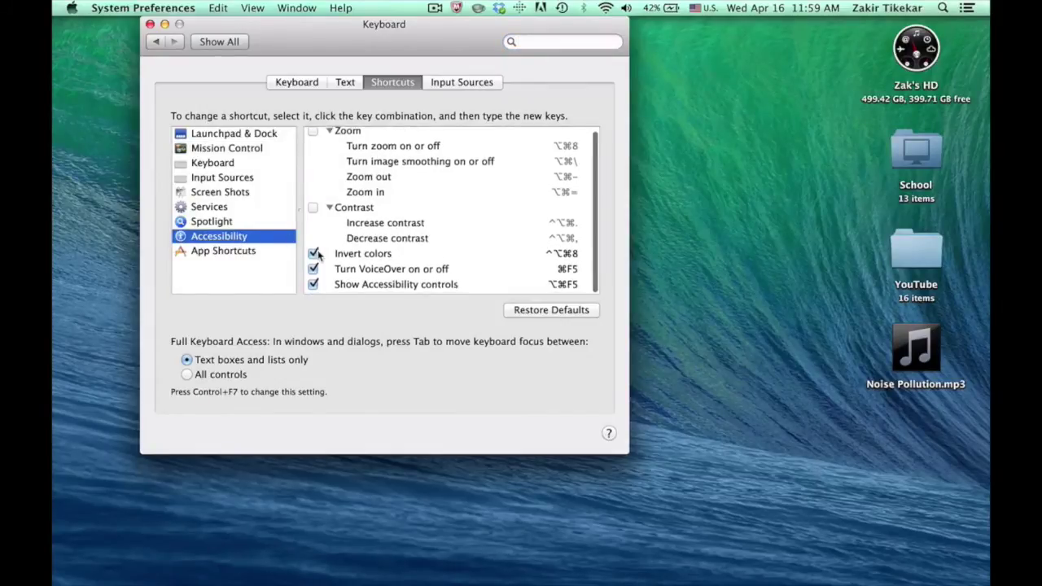